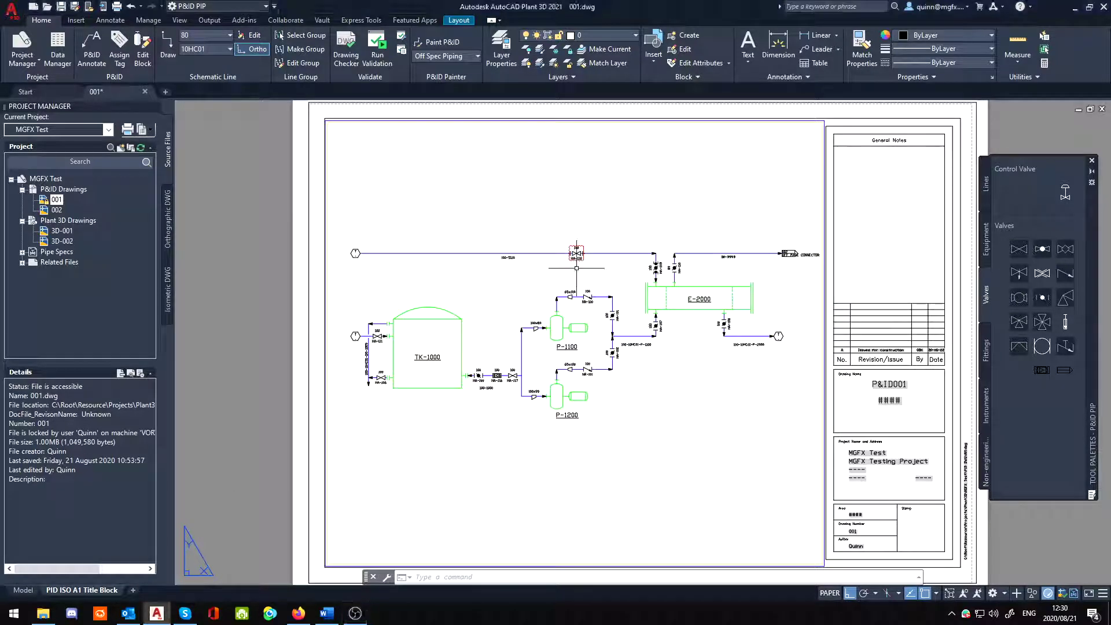
{"action": "scroll", "coordinate": [576, 278], "scroll_direction": "up", "scroll_amount": 4}
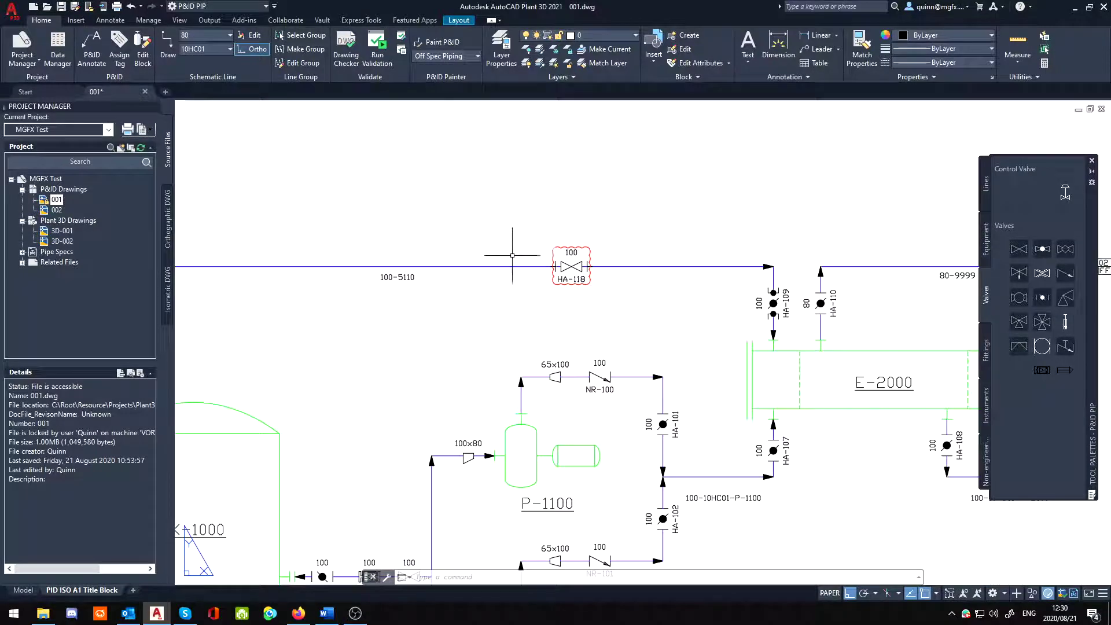
{"action": "scroll", "coordinate": [580, 296], "scroll_direction": "down", "scroll_amount": 2}
{"action": "scroll", "coordinate": [581, 295], "scroll_direction": "down", "scroll_amount": 1}
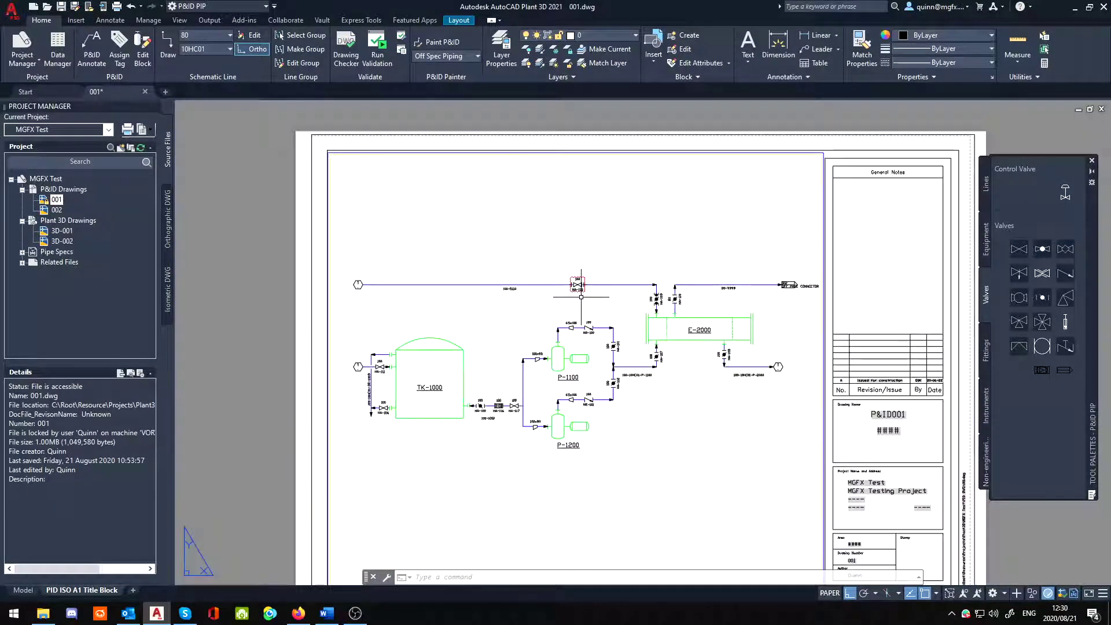
{"action": "scroll", "coordinate": [574, 287], "scroll_direction": "down", "scroll_amount": 1}
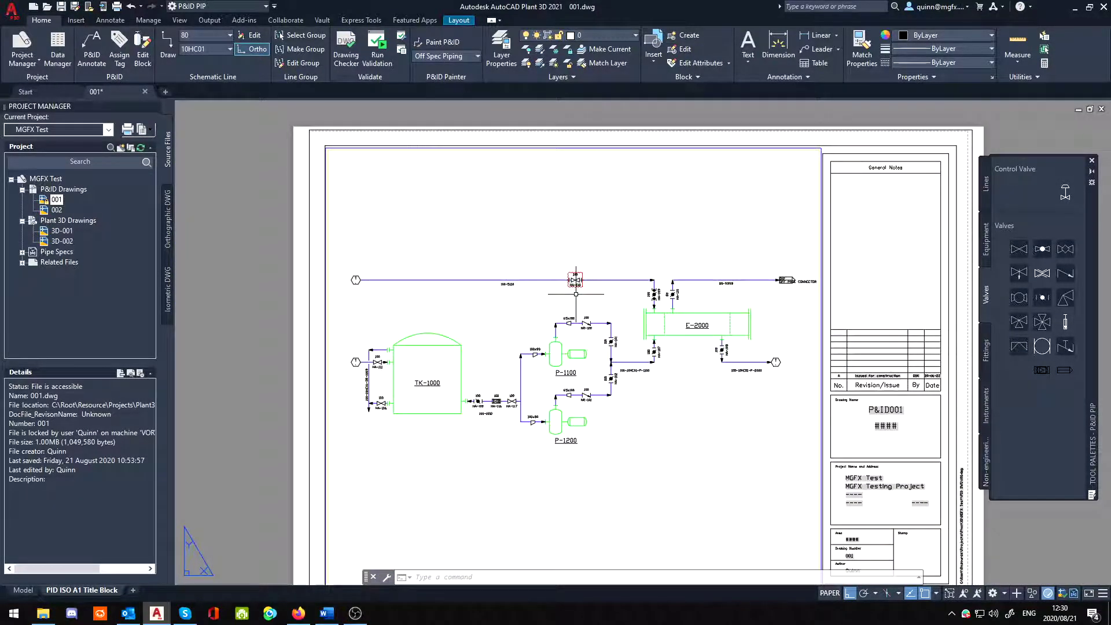
- Open the Data Manager and review the Equipment records and the Hand Valves records, including their On Line Number column
{"action": "left_click", "coordinate": [58, 58]}
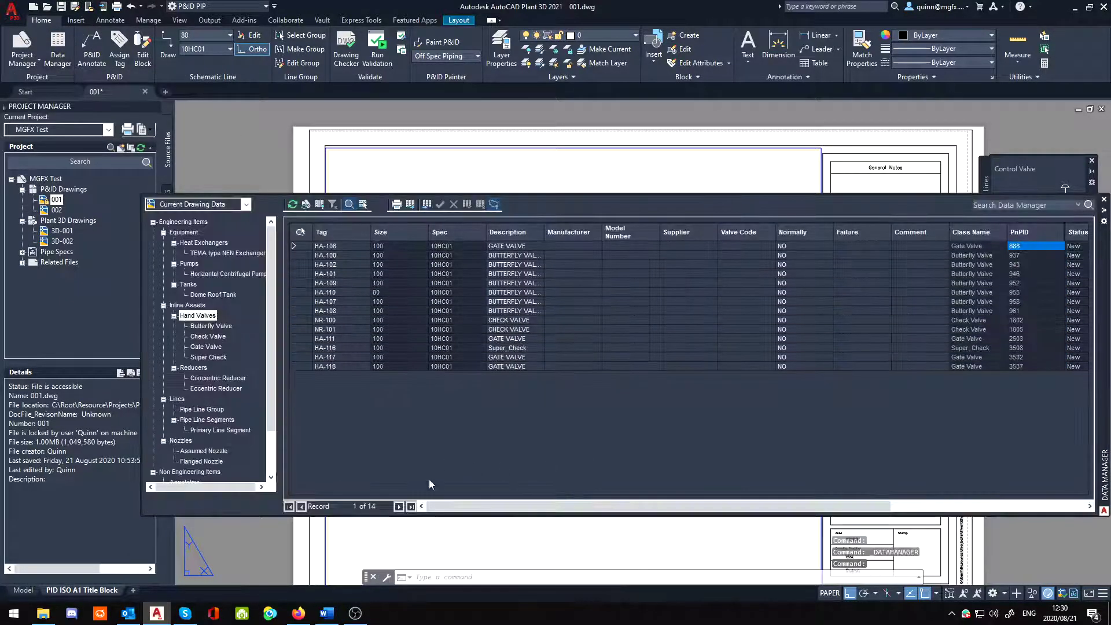
{"action": "left_click", "coordinate": [184, 231]}
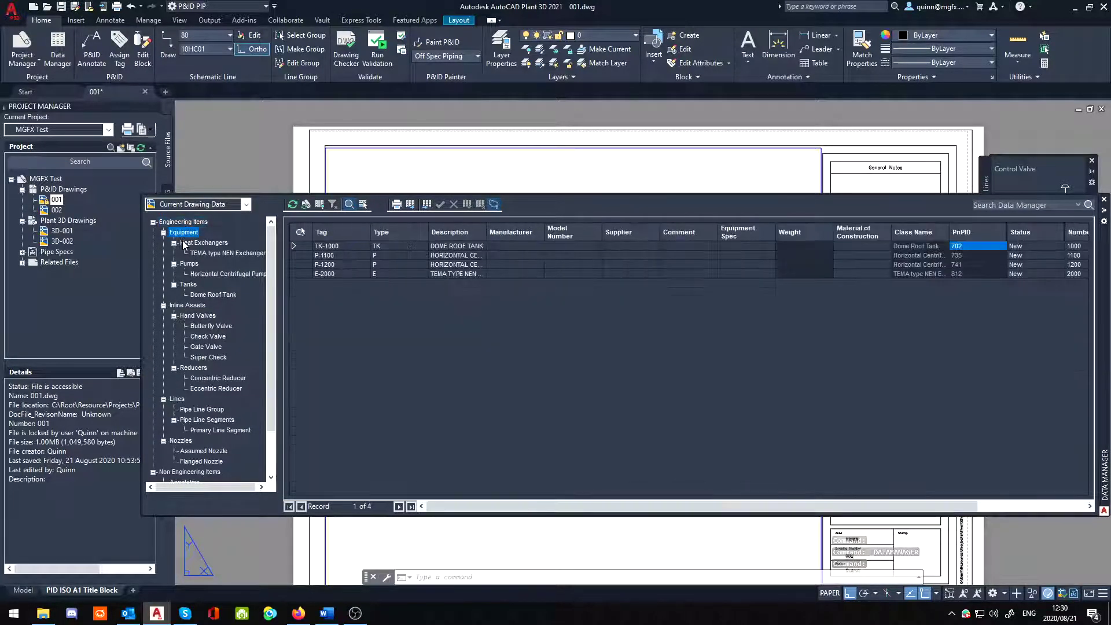
{"action": "left_click", "coordinate": [191, 315]}
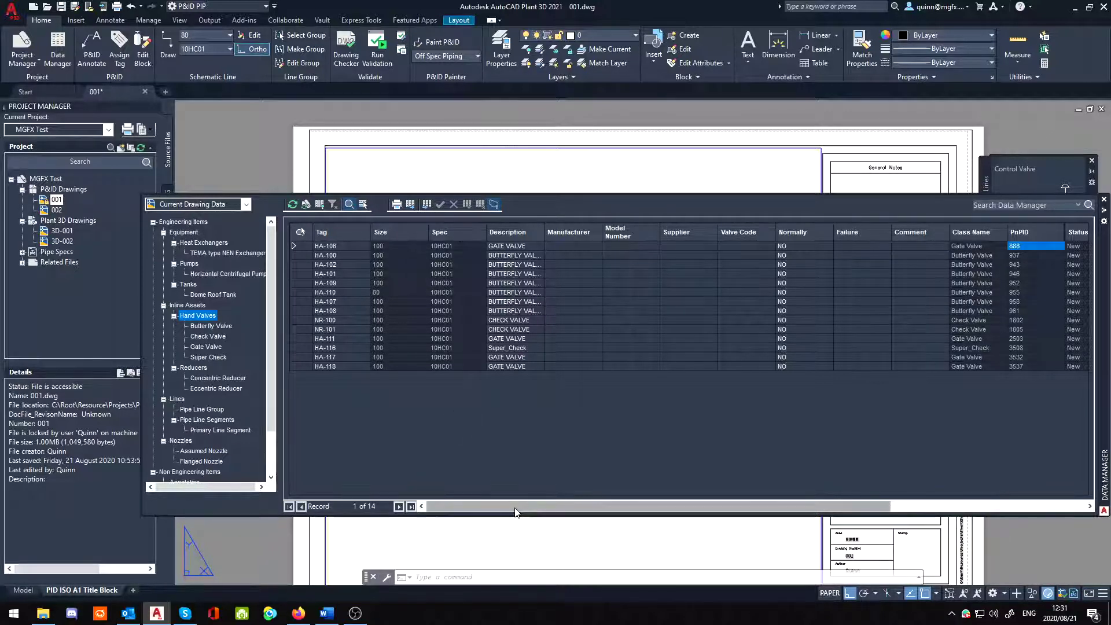
{"action": "left_click_drag", "start_coordinate": [515, 511], "coordinate": [751, 520]}
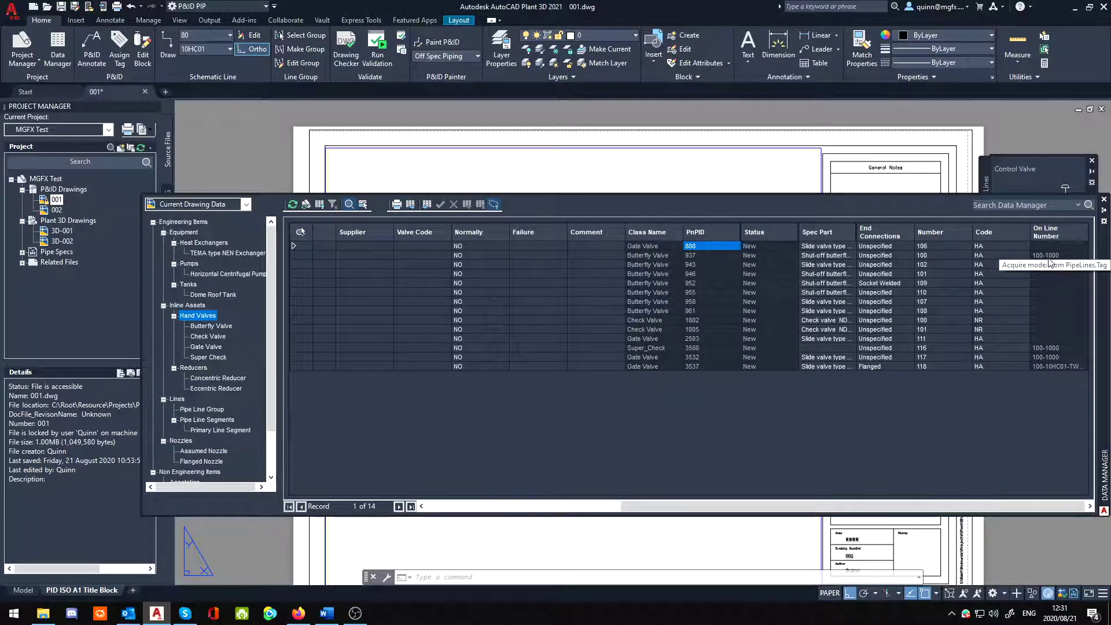
{"action": "mouse_move", "coordinate": [1054, 257]}
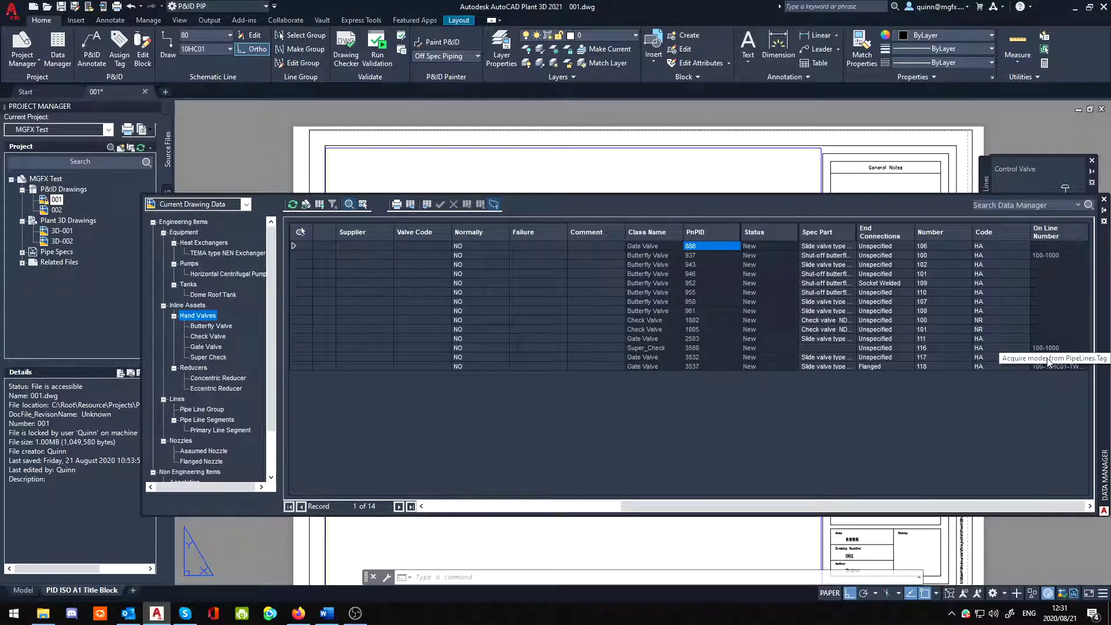
- Examine valve HA-118 and the tag of its pipe line in the P&ID drawing
{"action": "left_click", "coordinate": [709, 165]}
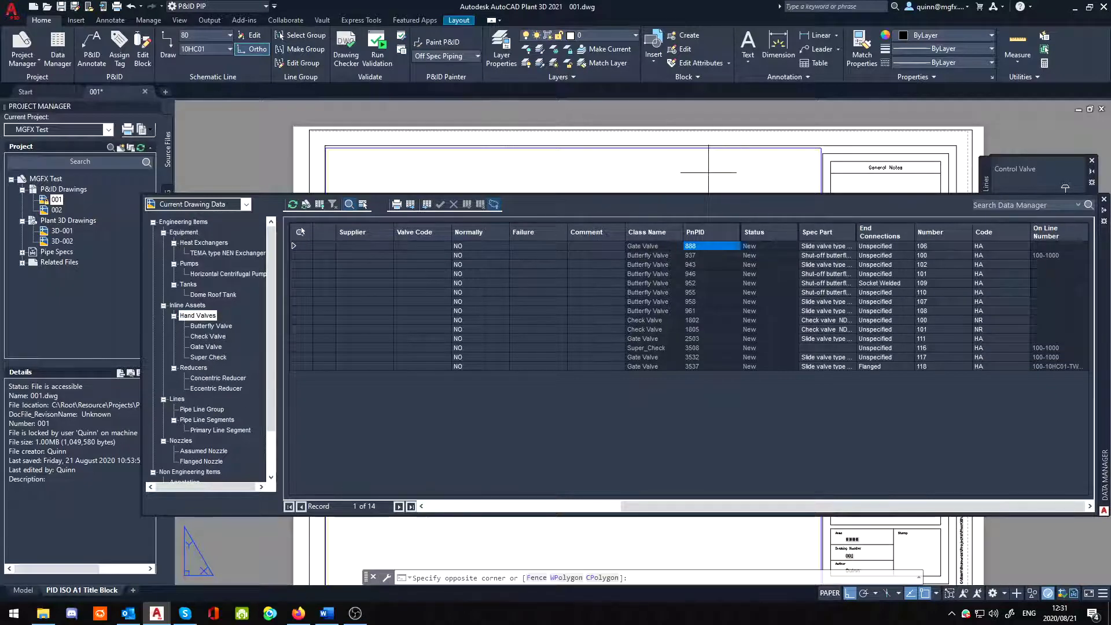
{"action": "left_click", "coordinate": [709, 166]}
{"action": "scroll", "coordinate": [574, 281], "scroll_direction": "up", "scroll_amount": 4}
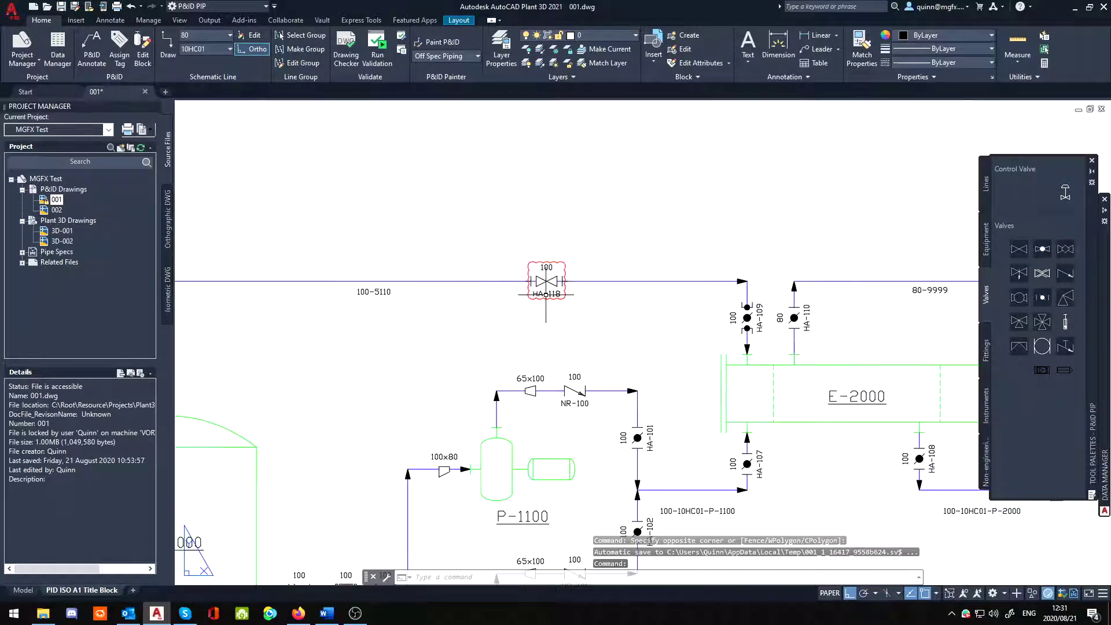
{"action": "key", "text": "Escape"}
{"action": "scroll", "coordinate": [572, 305], "scroll_direction": "up", "scroll_amount": 2}
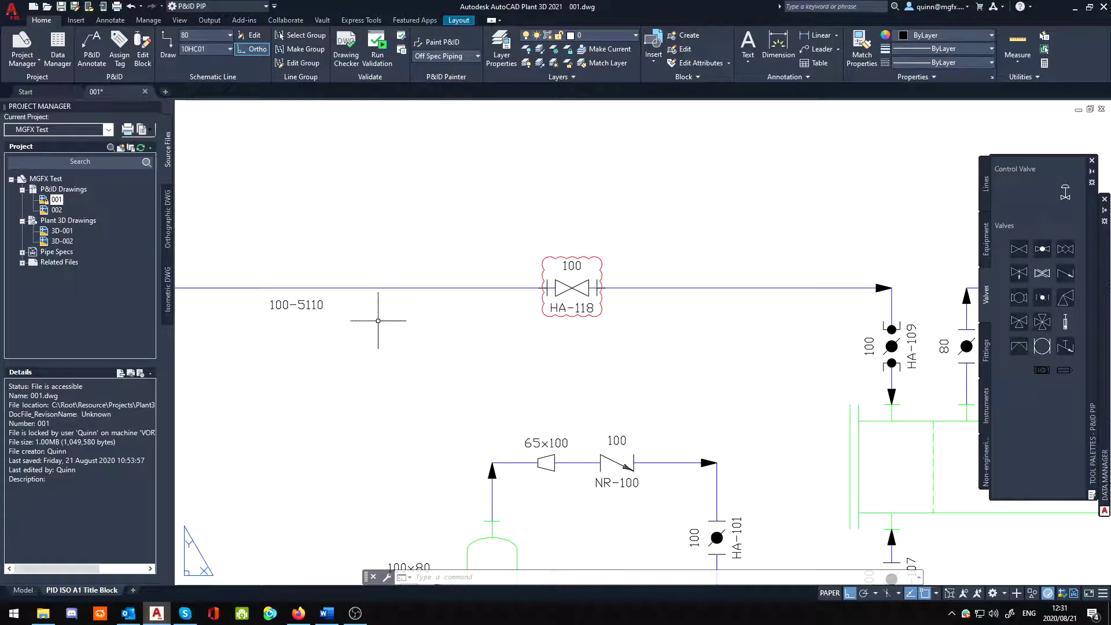
{"action": "middle_click_drag", "start_coordinate": [349, 329], "coordinate": [396, 329]}
{"action": "scroll", "coordinate": [395, 330], "scroll_direction": "up", "scroll_amount": 2}
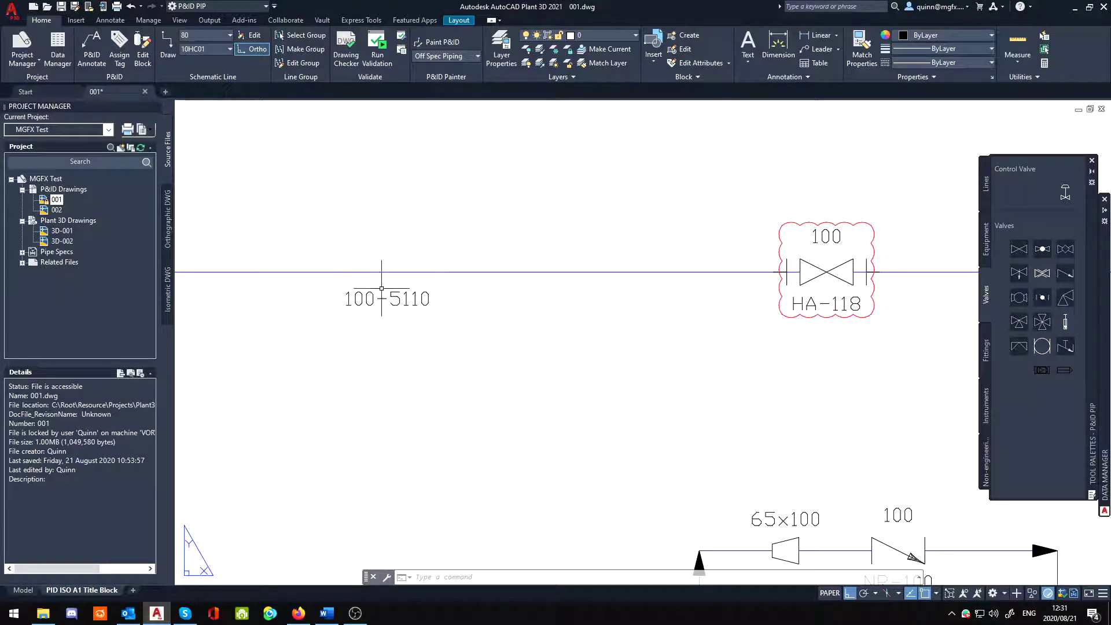
{"action": "scroll", "coordinate": [515, 258], "scroll_direction": "down", "scroll_amount": 4}
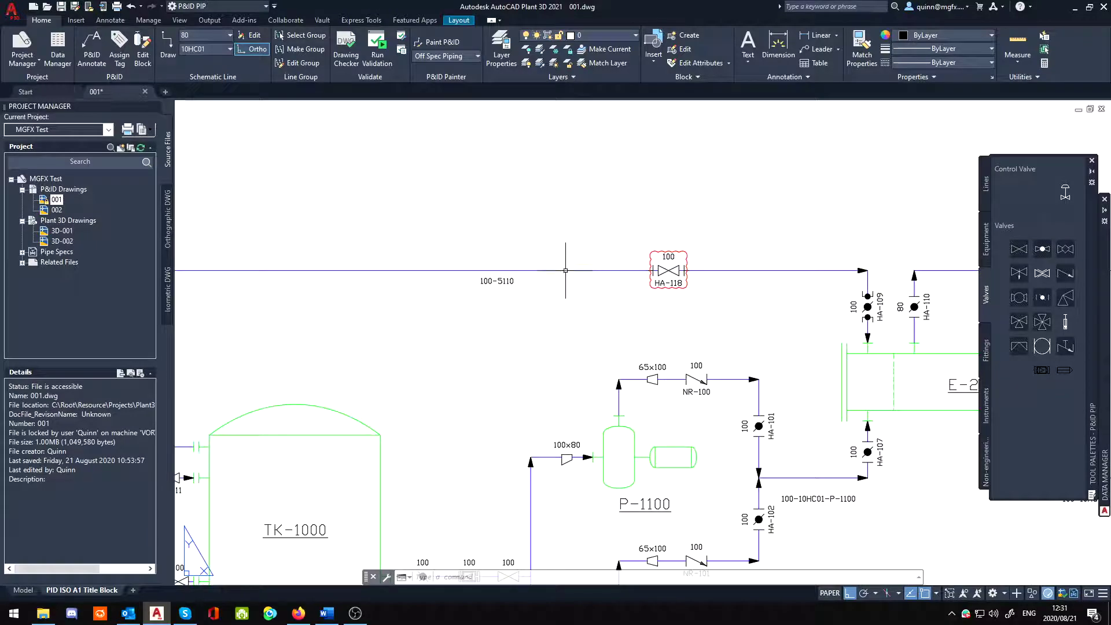
{"action": "scroll", "coordinate": [549, 269], "scroll_direction": "down", "scroll_amount": 2}
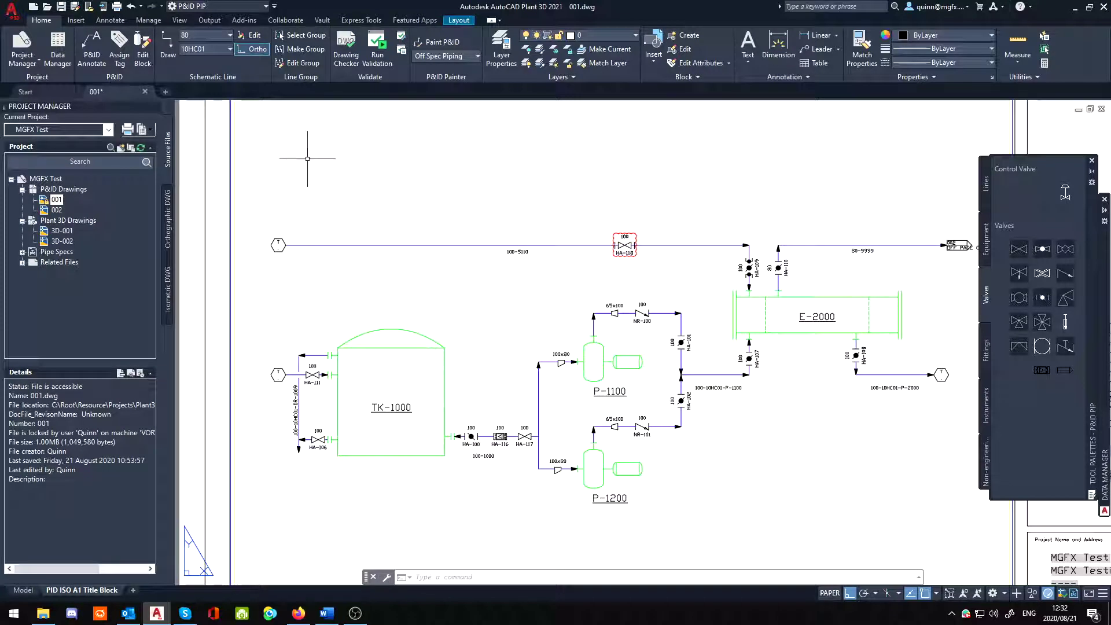
{"action": "middle_click_drag", "start_coordinate": [440, 203], "coordinate": [398, 173]}
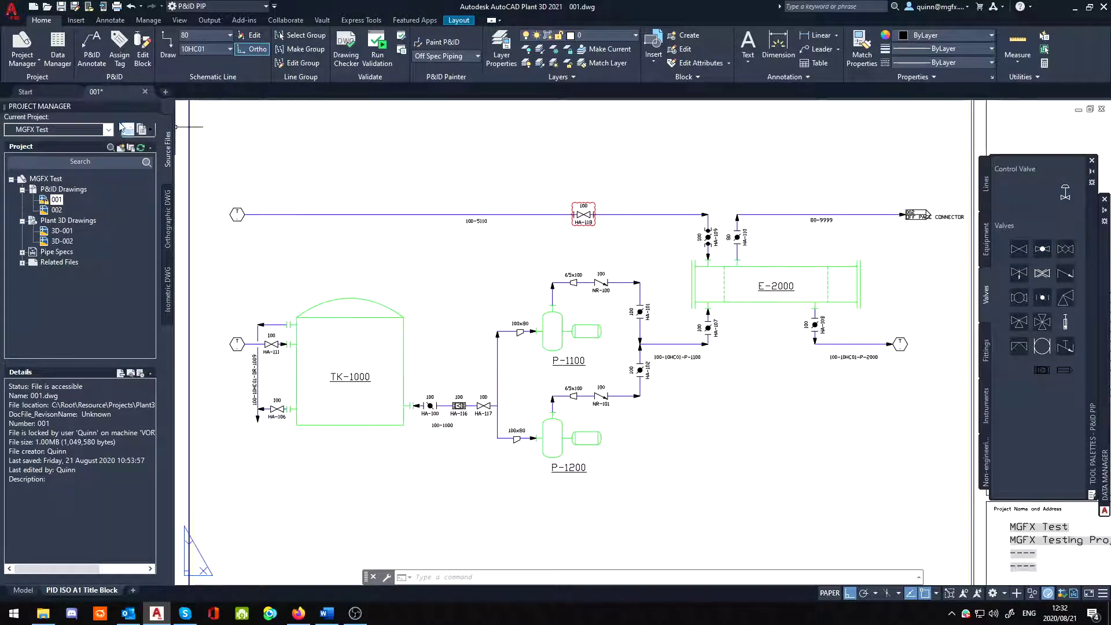
- Open Project Setup and display the Hand Valves class settings within the P&ID inline asset definitions
{"action": "left_click", "coordinate": [23, 66]}
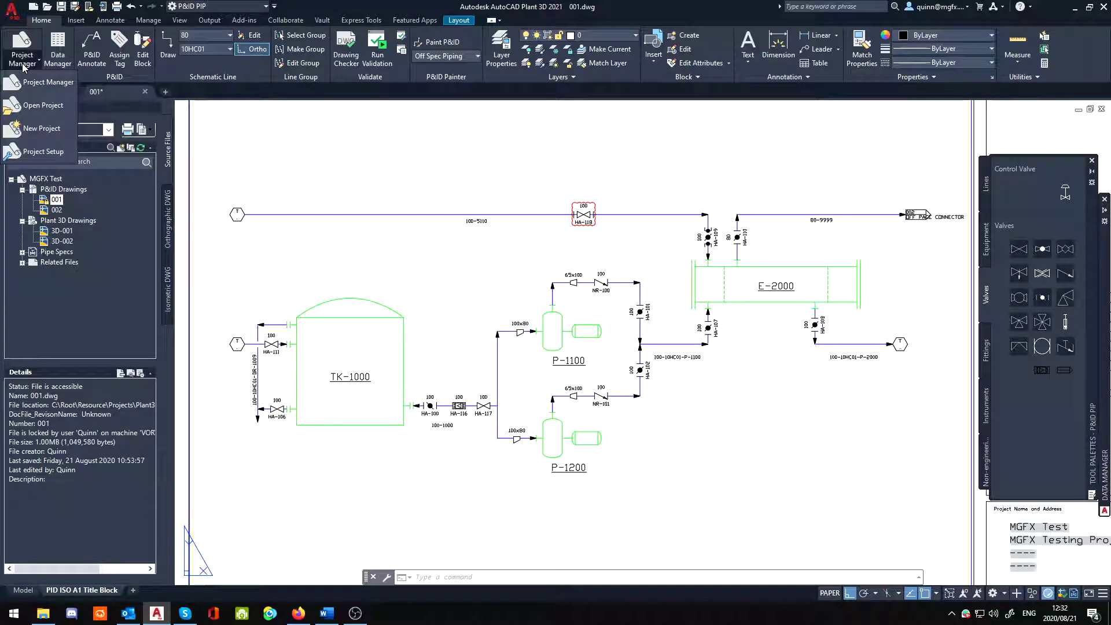
{"action": "left_click", "coordinate": [46, 152]}
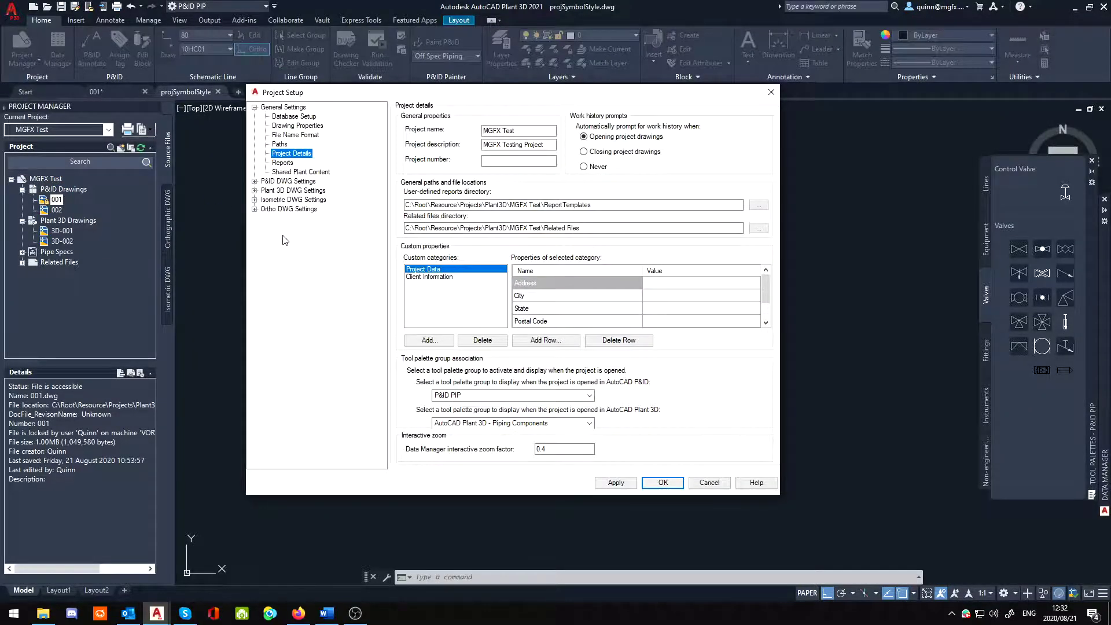
{"action": "left_click", "coordinate": [254, 182]}
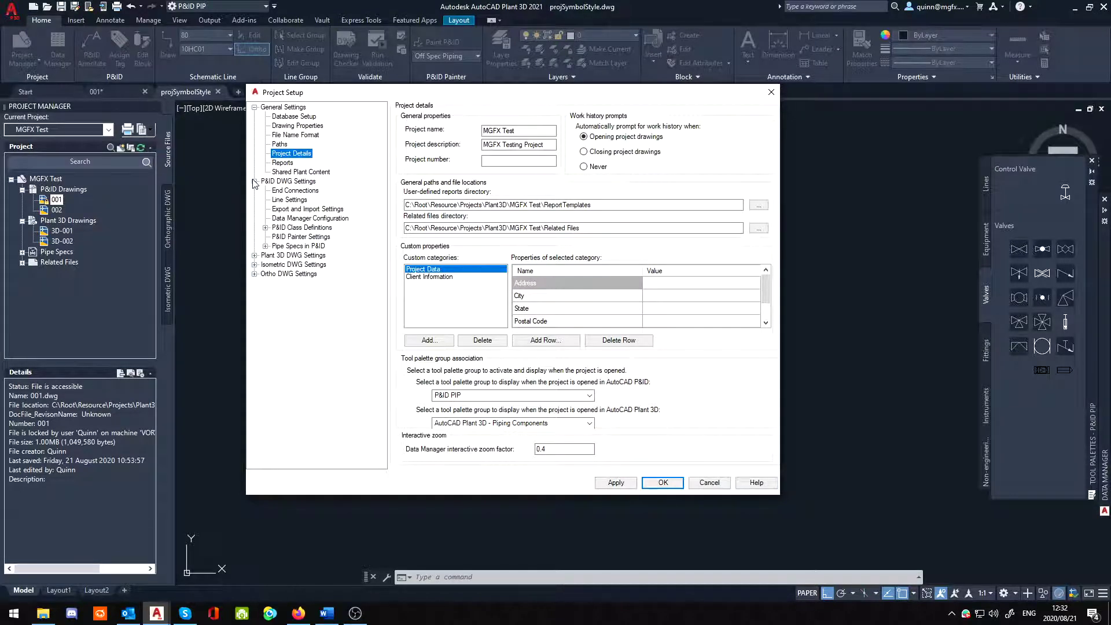
{"action": "left_click", "coordinate": [265, 227]}
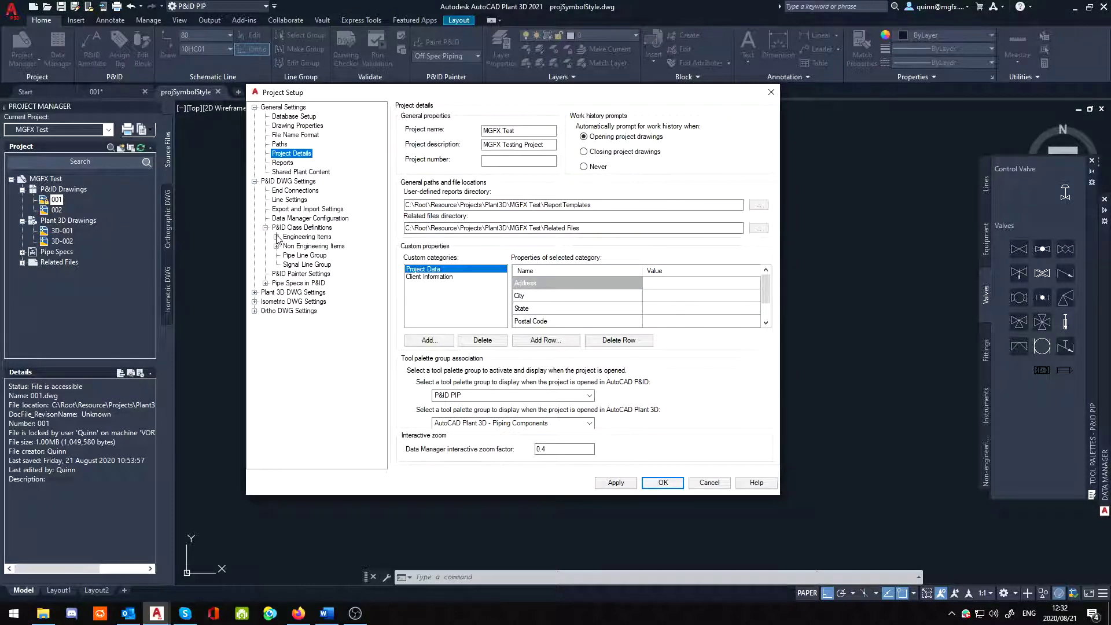
{"action": "left_click", "coordinate": [277, 237]}
{"action": "left_click", "coordinate": [288, 256]}
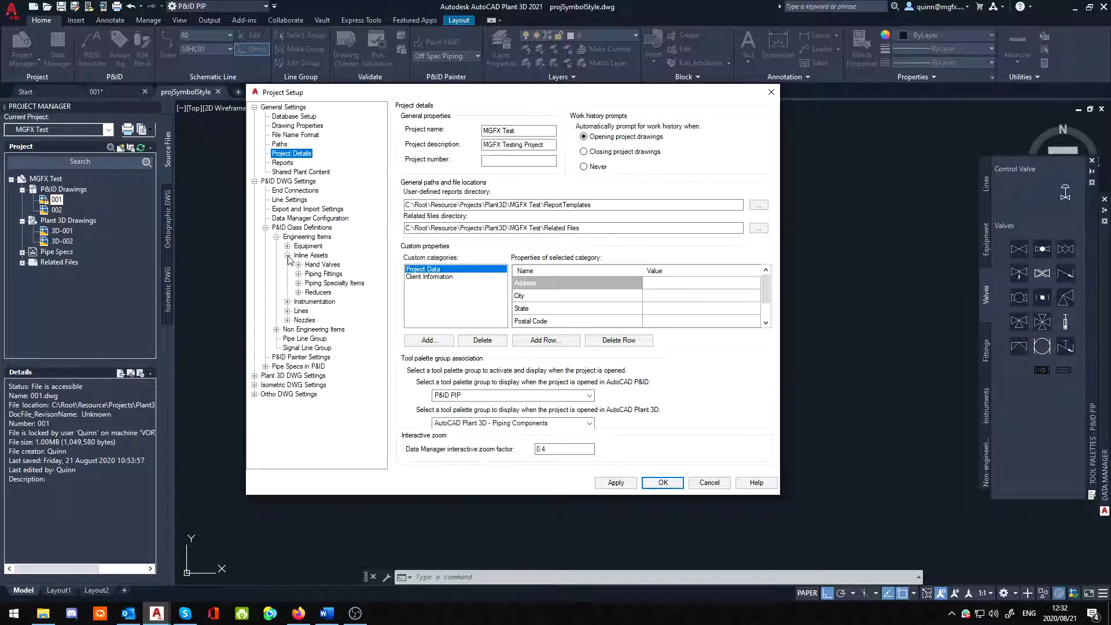
{"action": "left_click", "coordinate": [319, 265]}
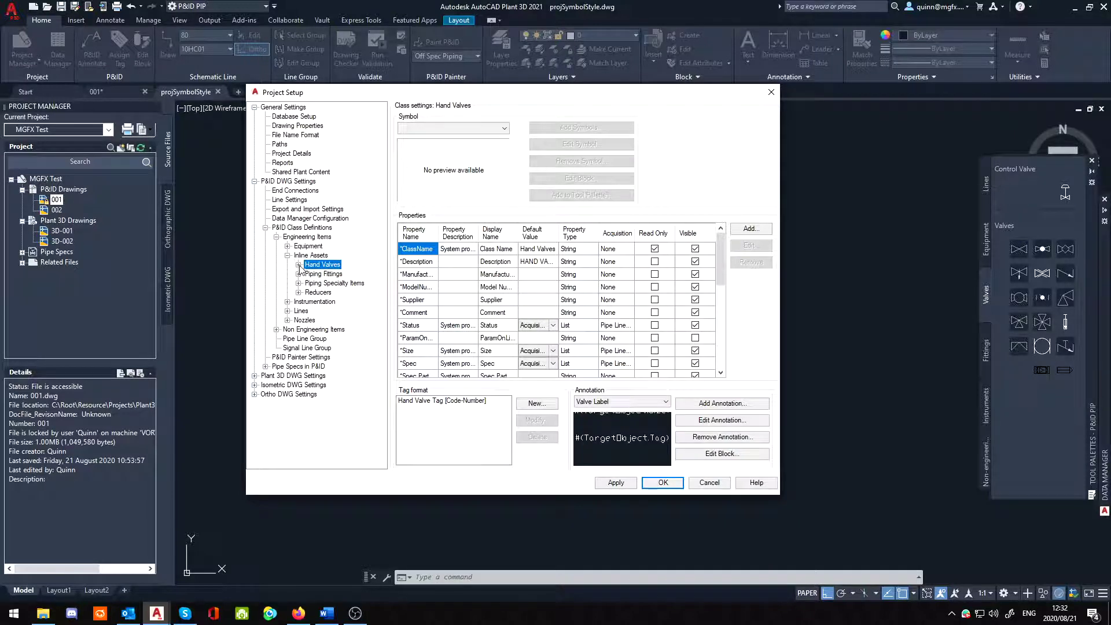
{"action": "left_click", "coordinate": [311, 256]}
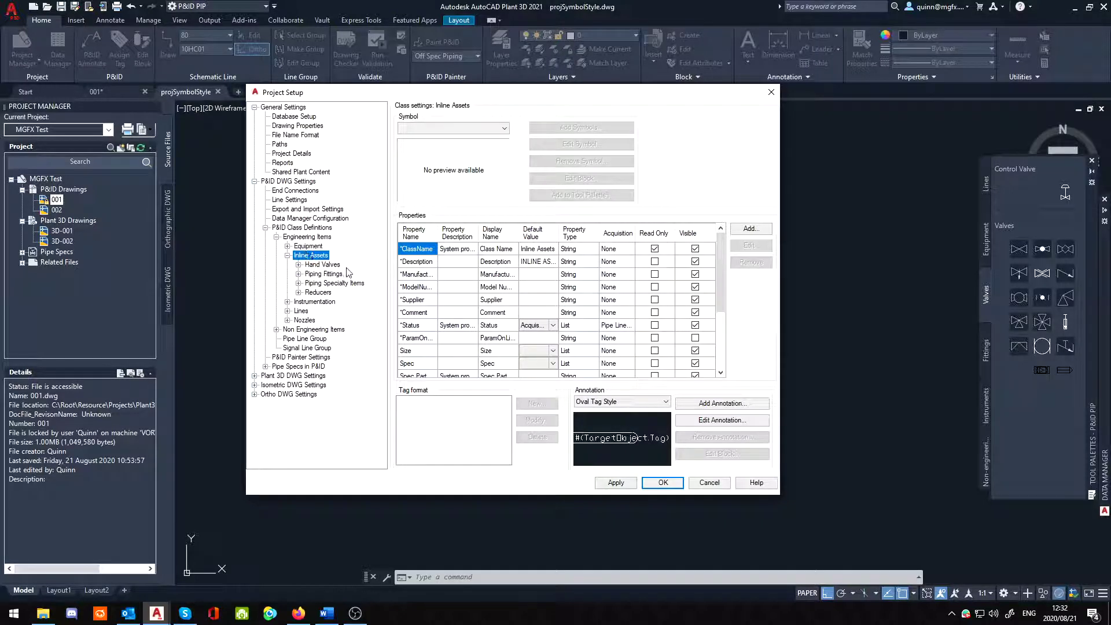
{"action": "left_click", "coordinate": [319, 266]}
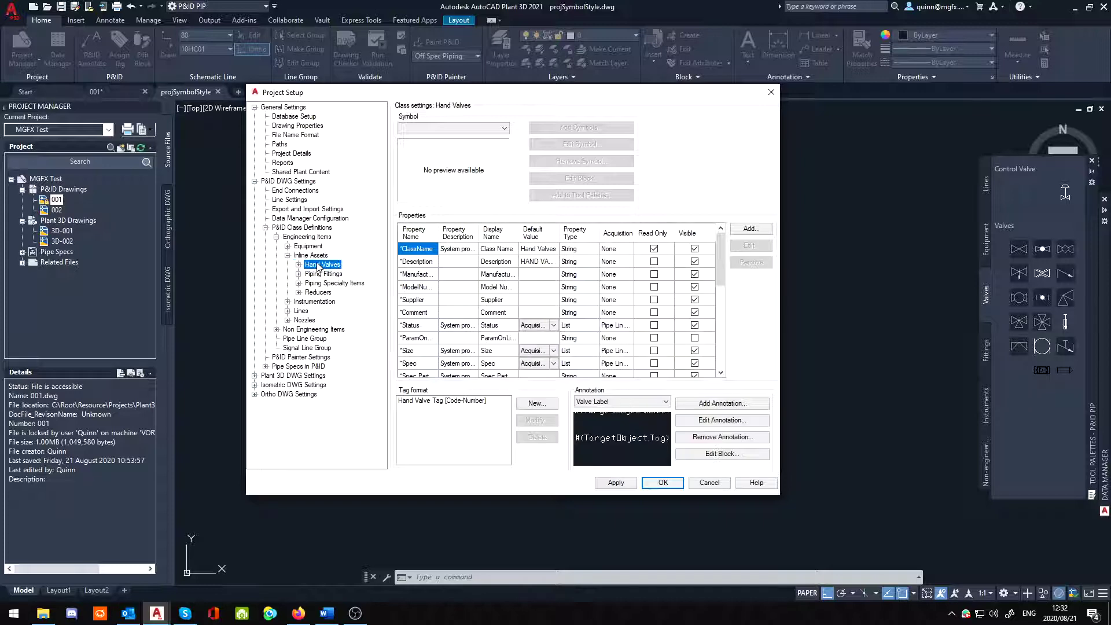
- Find the On_Line_Number property of Hand Valves and widen the property table's columns to inspect its settings
{"action": "left_click", "coordinate": [429, 287]}
{"action": "scroll", "coordinate": [431, 292], "scroll_direction": "down", "scroll_amount": 3}
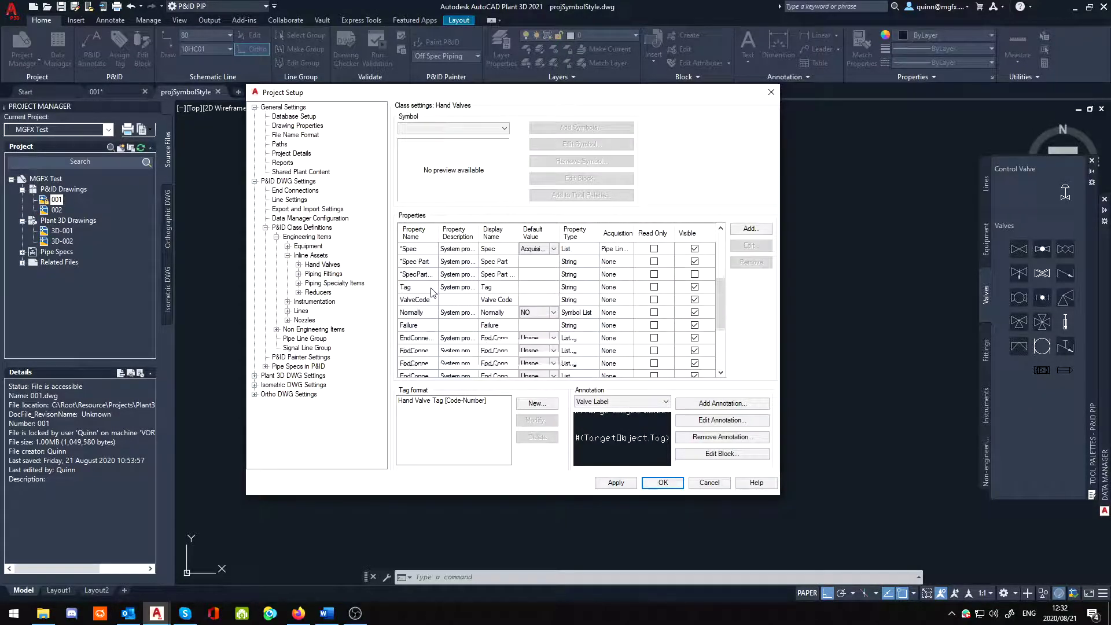
{"action": "scroll", "coordinate": [432, 292], "scroll_direction": "down", "scroll_amount": 1}
{"action": "left_click", "coordinate": [422, 339]}
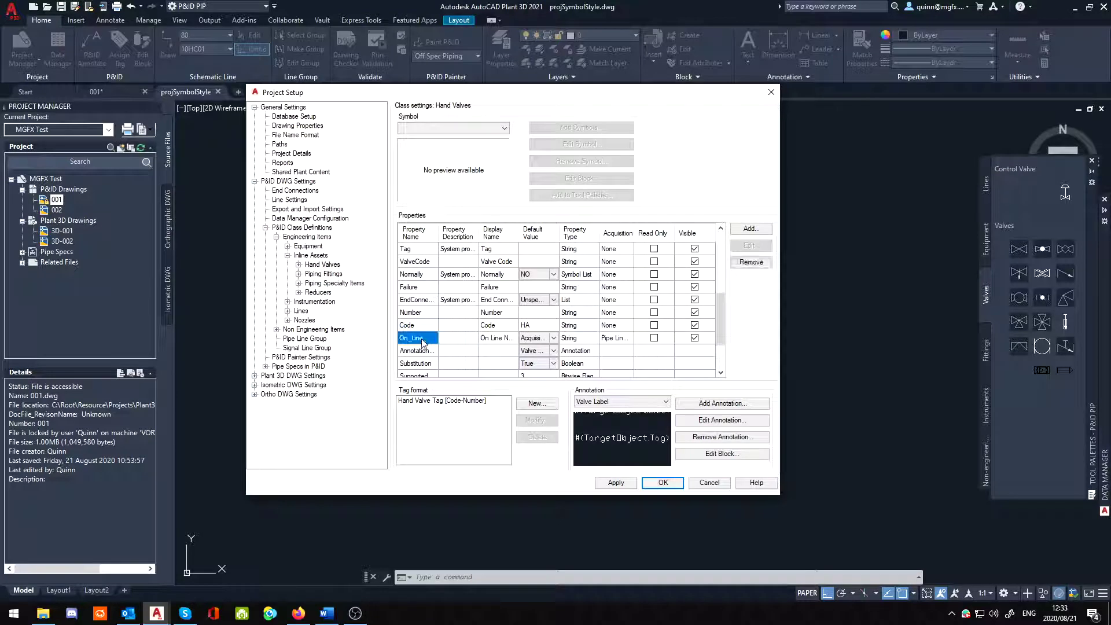
{"action": "left_click_drag", "start_coordinate": [438, 234], "coordinate": [477, 250]}
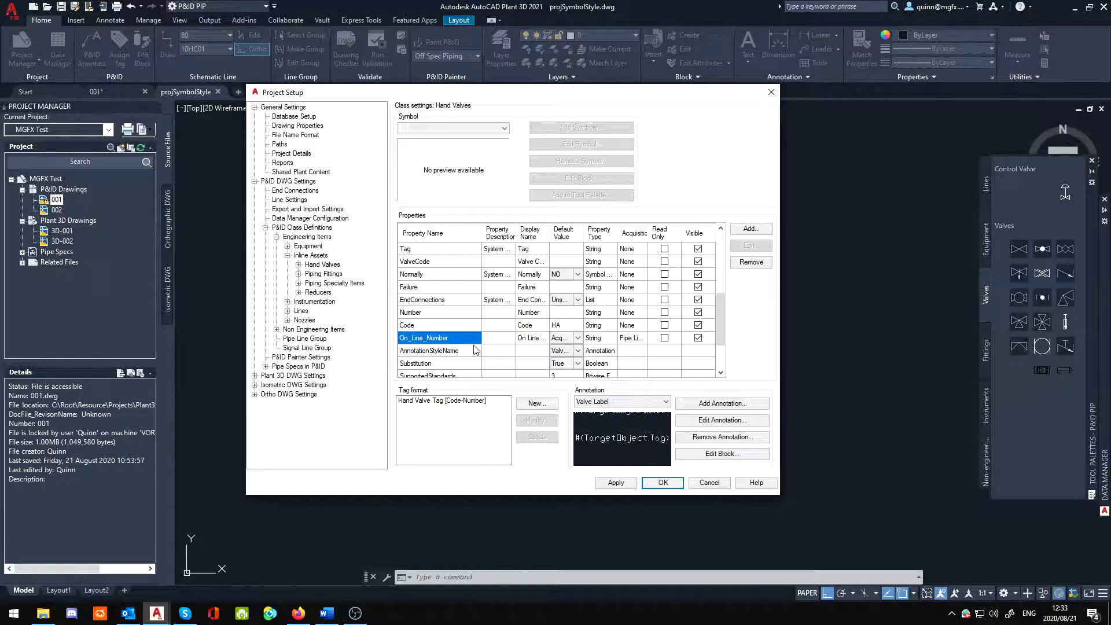
{"action": "left_click_drag", "start_coordinate": [550, 240], "coordinate": [627, 232]}
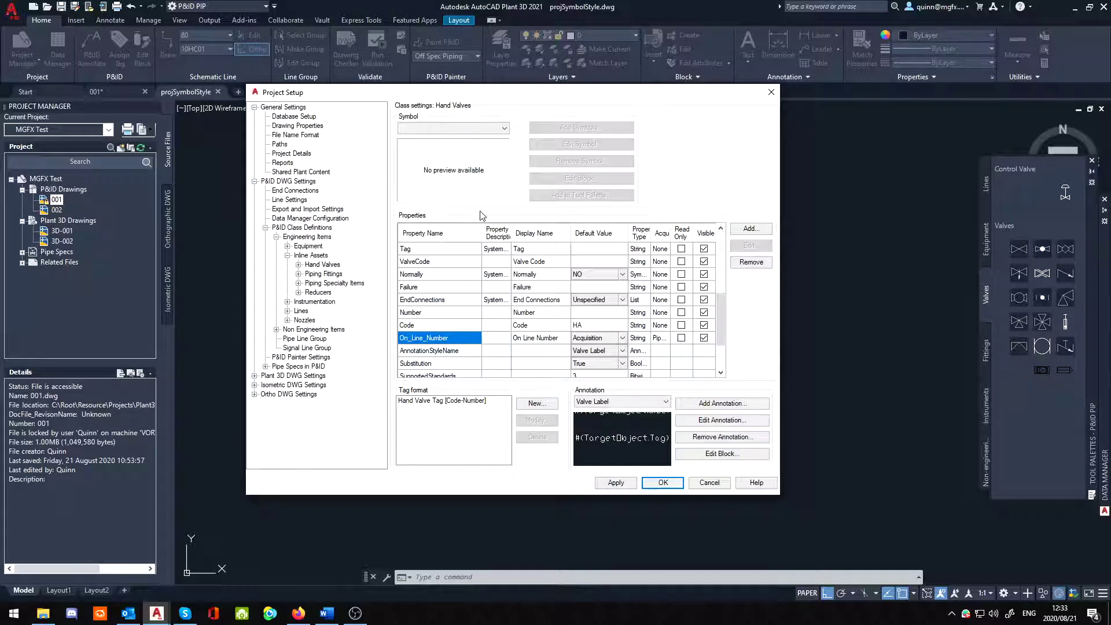
- Add an Acquisition property to Hand Valves named Line_Tag with the display name Line Tag
{"action": "left_click", "coordinate": [750, 229]}
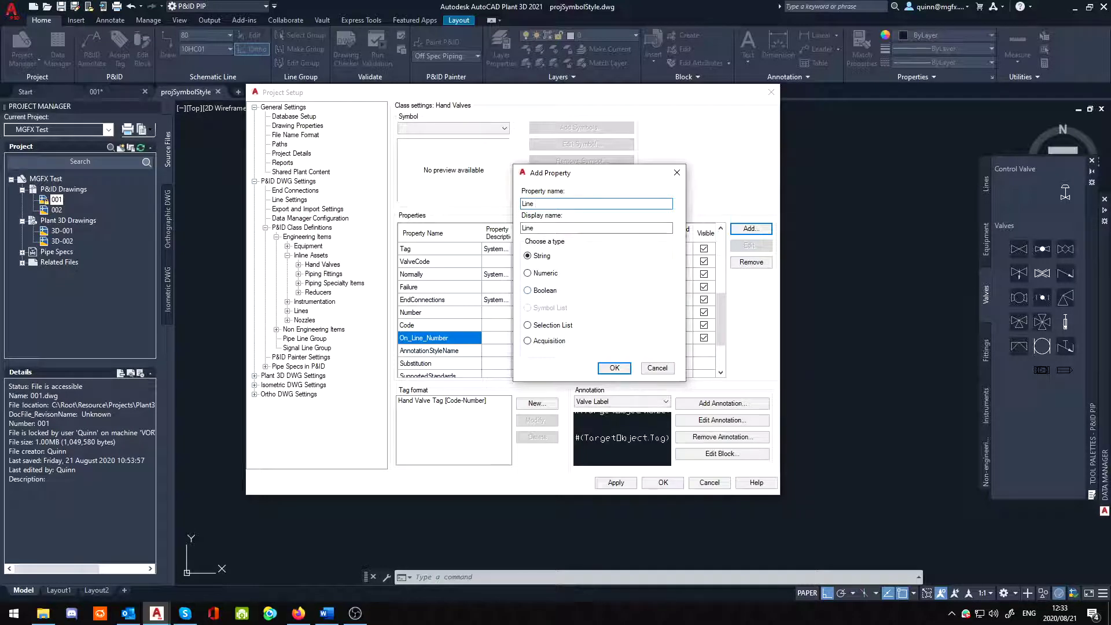
{"action": "type", "text": "Line_Num"}
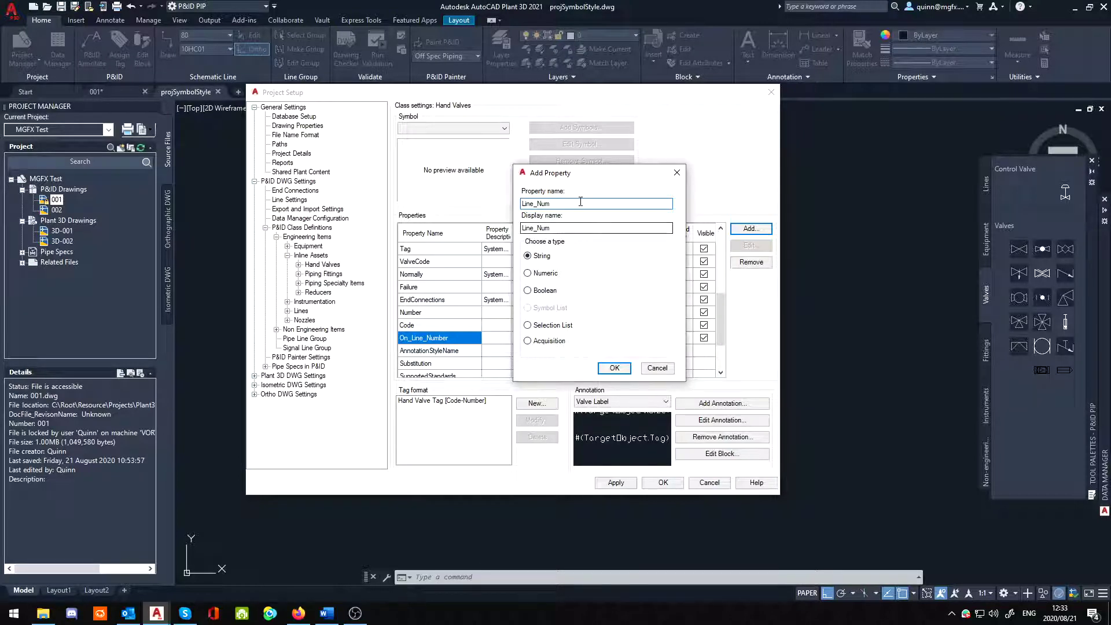
{"action": "left_click_drag", "start_coordinate": [551, 204], "coordinate": [536, 206]}
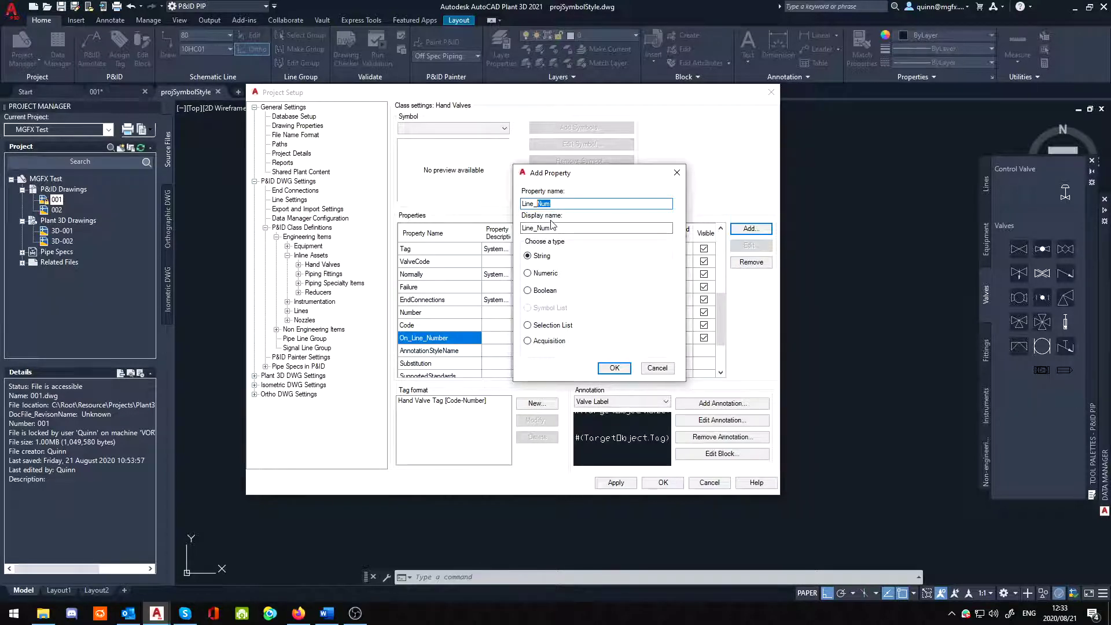
{"action": "type", "text": "Tag"}
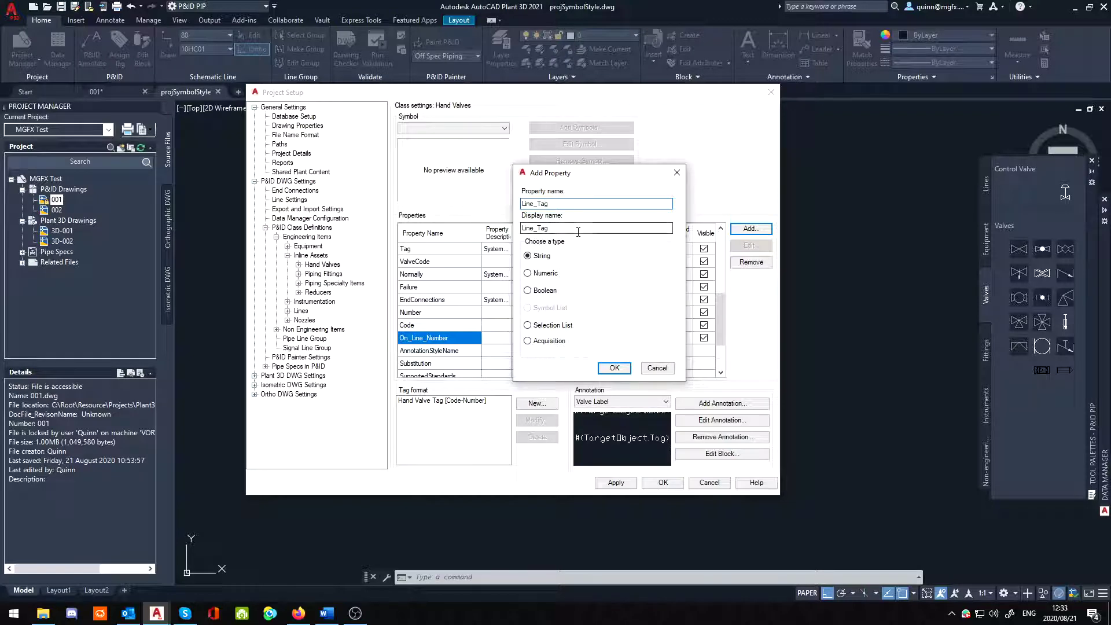
{"action": "left_click_drag", "start_coordinate": [539, 229], "coordinate": [536, 230]}
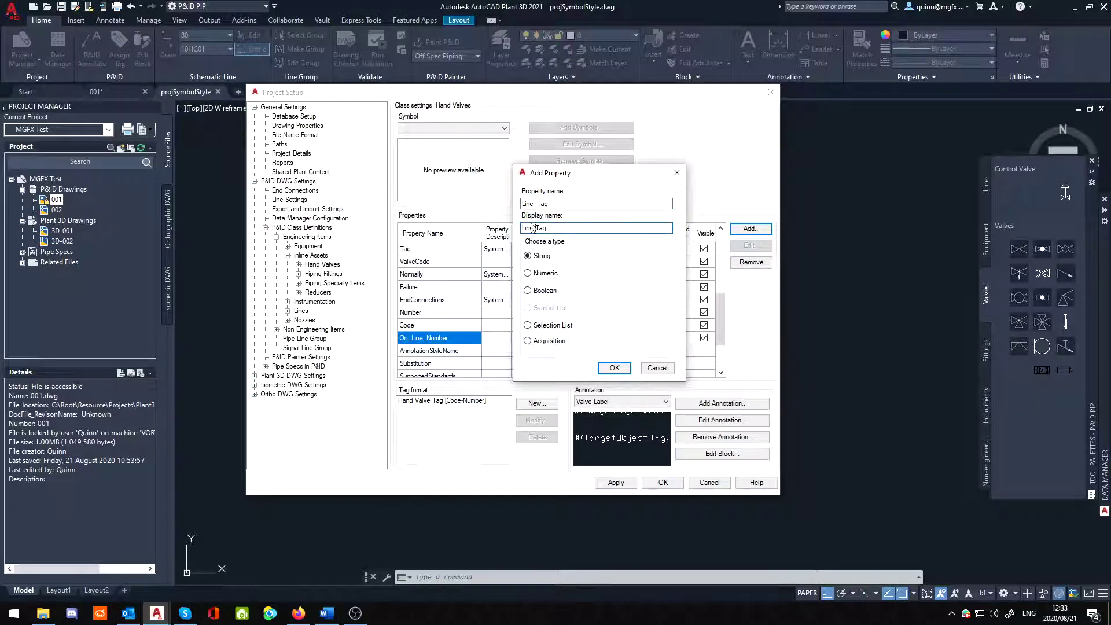
{"action": "mouse_move", "coordinate": [533, 228]}
{"action": "left_mouse_down"}
{"action": "mouse_move", "coordinate": [557, 207]}
{"action": "mouse_move", "coordinate": [518, 230]}
{"action": "left_mouse_up"}
{"action": "left_click", "coordinate": [547, 342]}
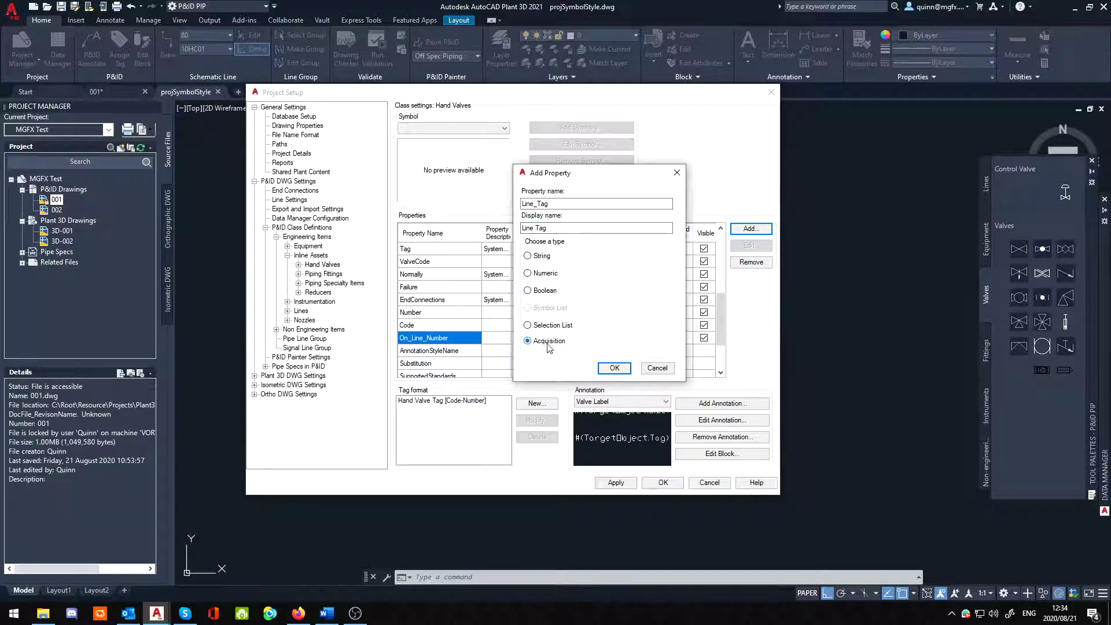
{"action": "left_click", "coordinate": [613, 370]}
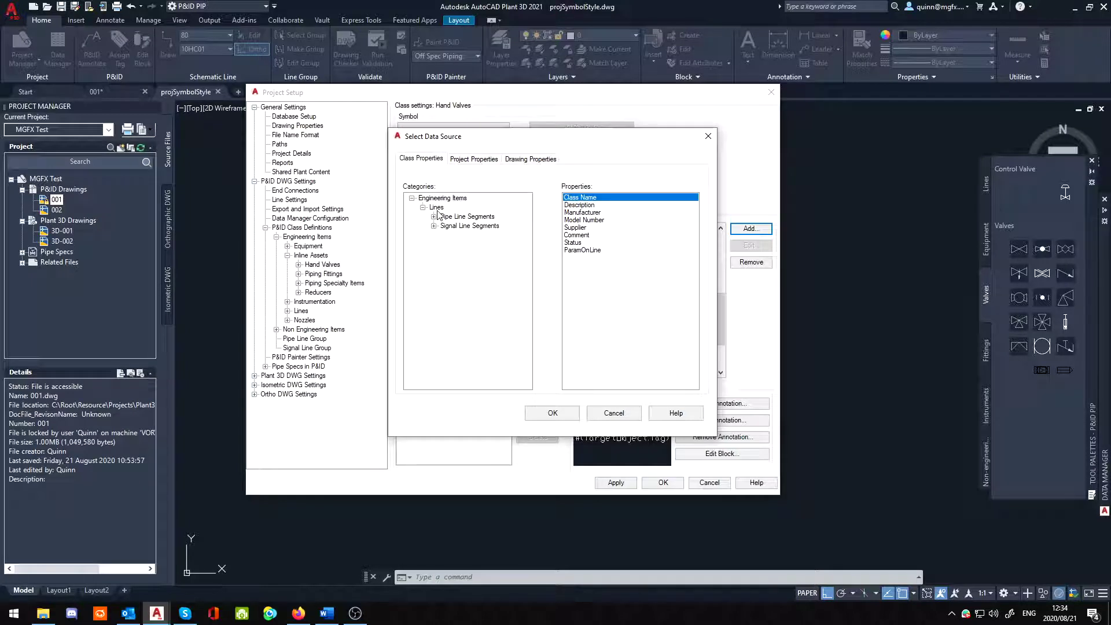
- Set the Line_Tag acquisition source to the Tag property of Pipe Line Segments and accept the project settings
{"action": "left_click", "coordinate": [468, 217]}
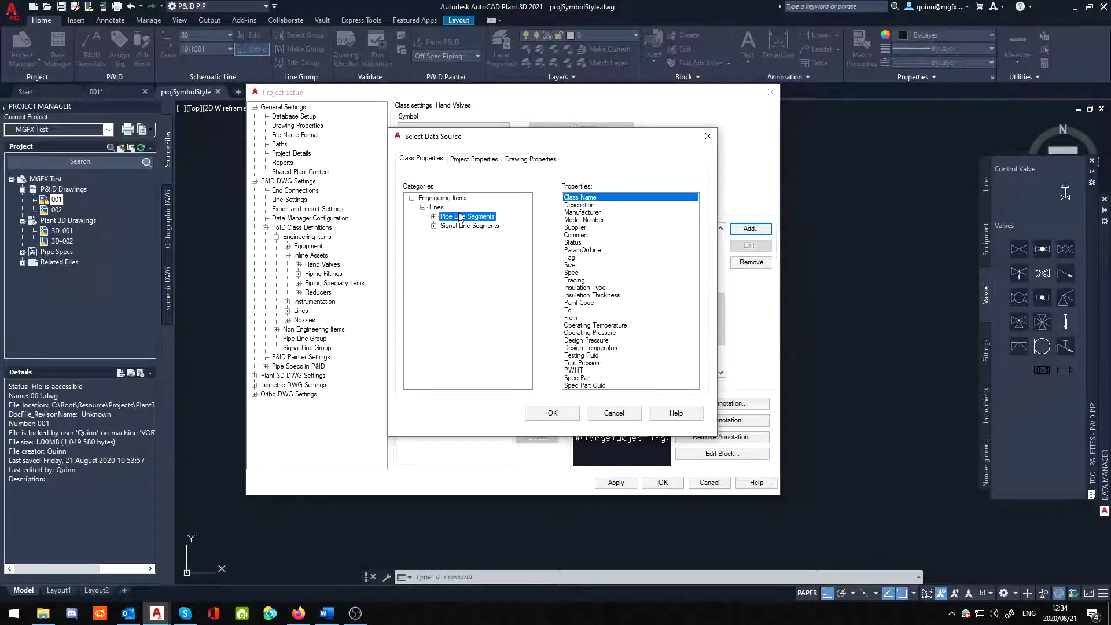
{"action": "left_click", "coordinate": [580, 257]}
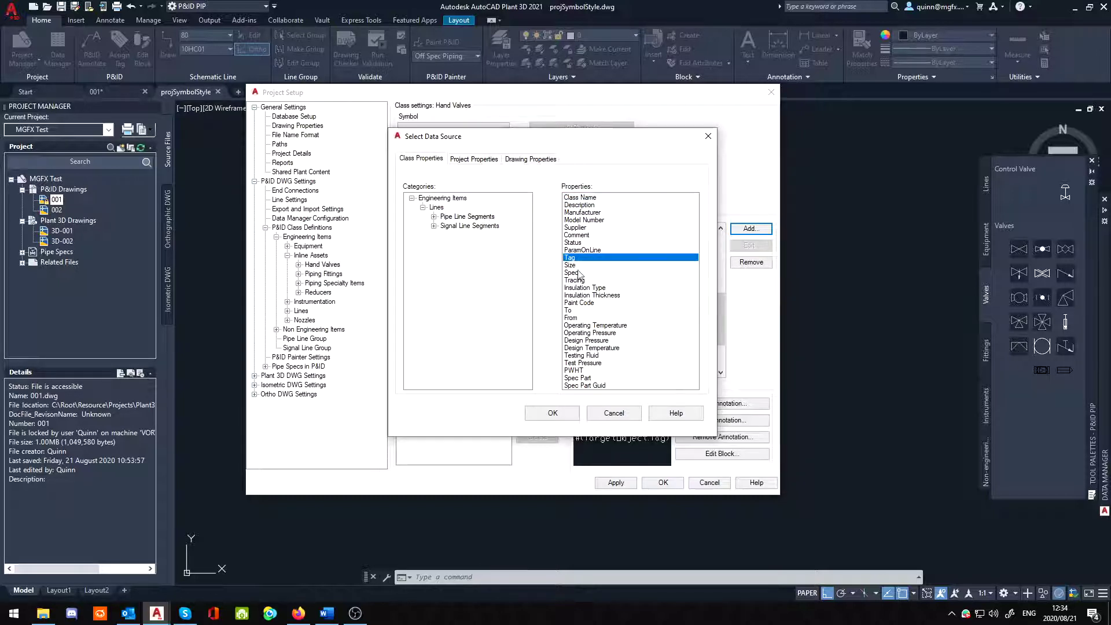
{"action": "left_click", "coordinate": [551, 414]}
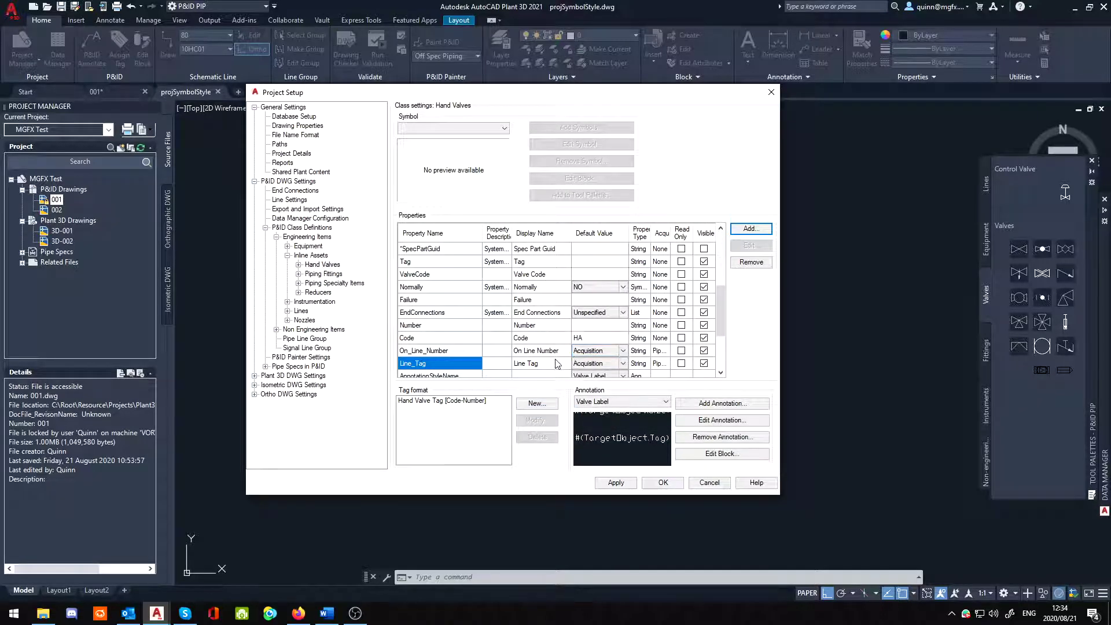
{"action": "scroll", "coordinate": [533, 366], "scroll_direction": "down", "scroll_amount": 1}
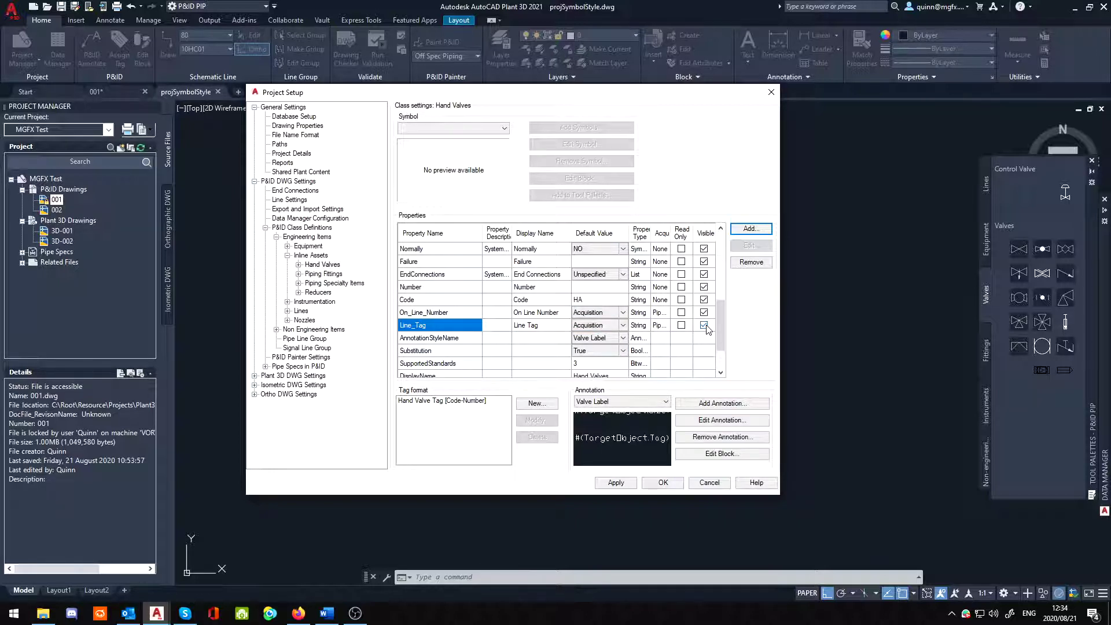
{"action": "left_click", "coordinate": [666, 483]}
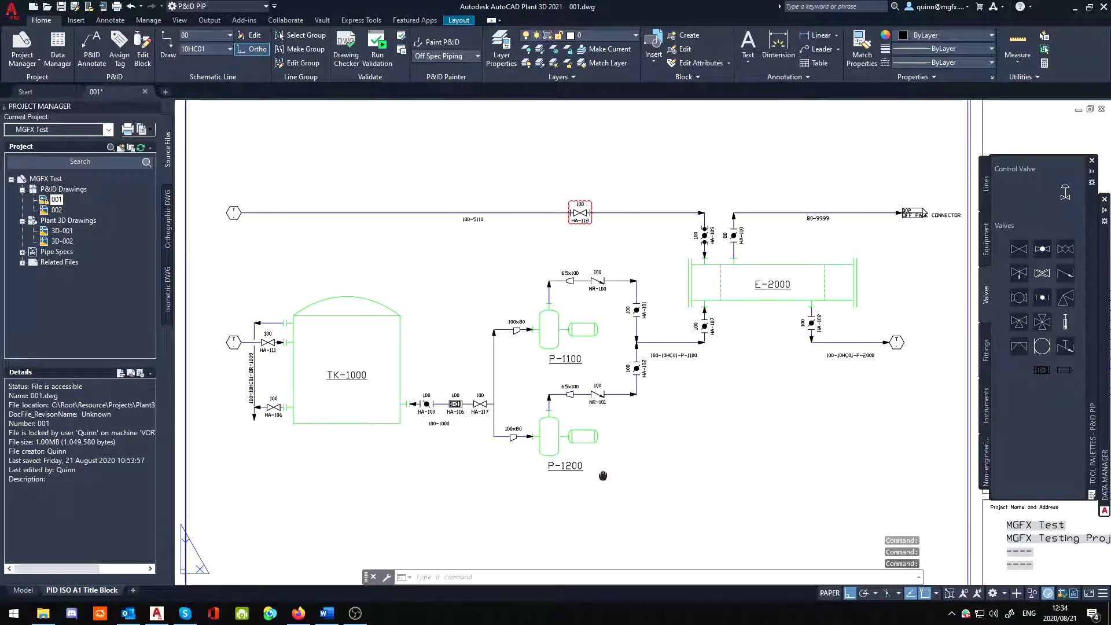
- Examine the line columns of the drawing's Hand Valves records in the Data Manager, and return to the drawing
{"action": "left_click", "coordinate": [57, 53]}
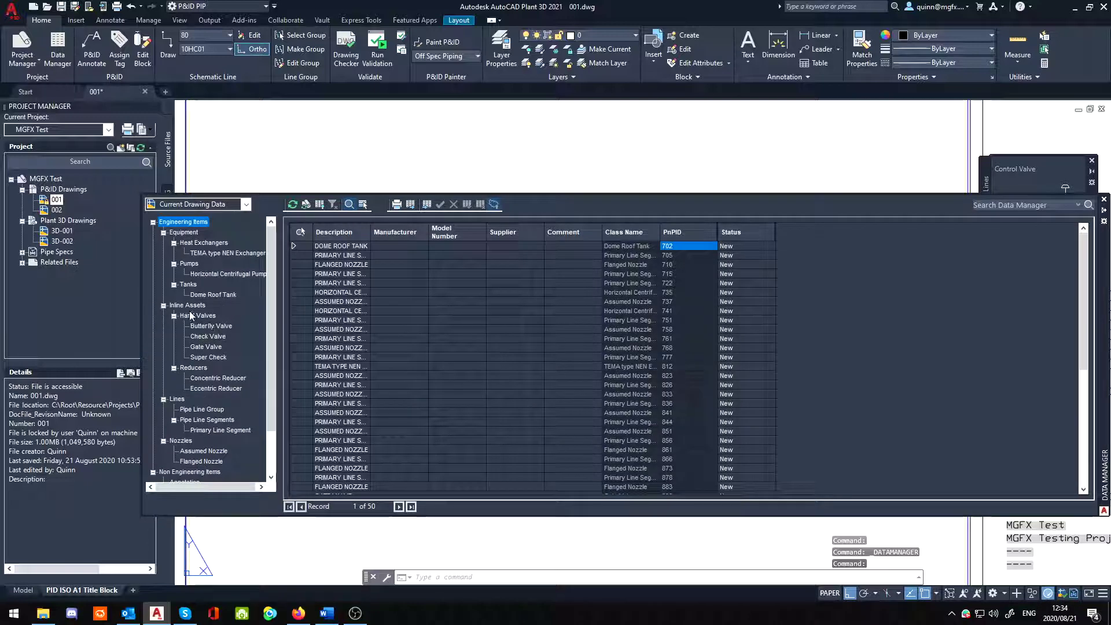
{"action": "left_click", "coordinate": [192, 314]}
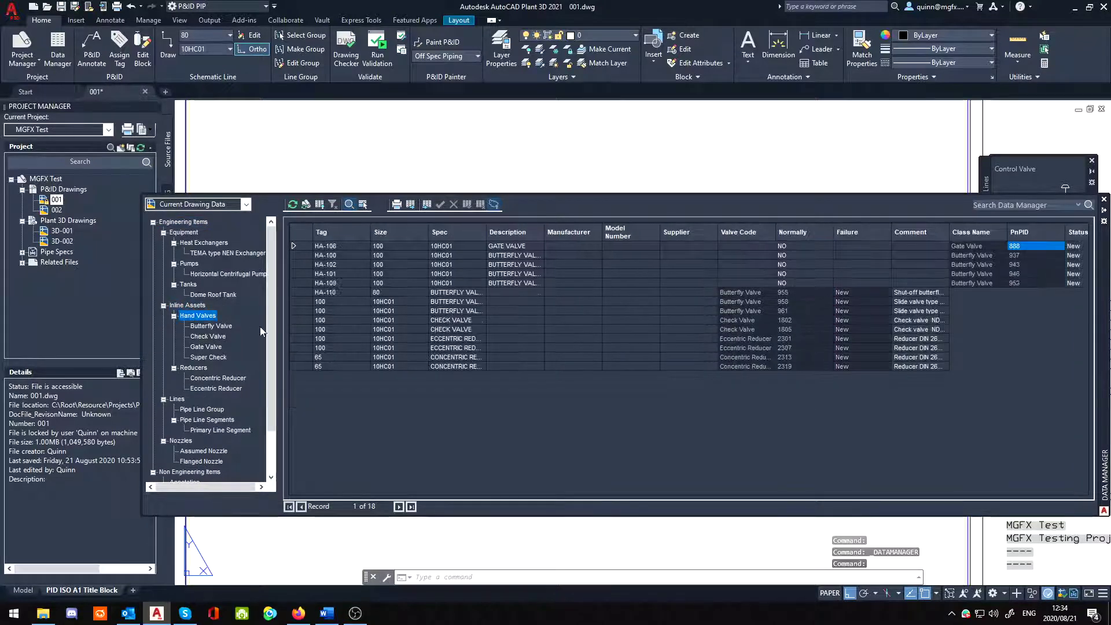
{"action": "left_click_drag", "start_coordinate": [476, 511], "coordinate": [747, 523]}
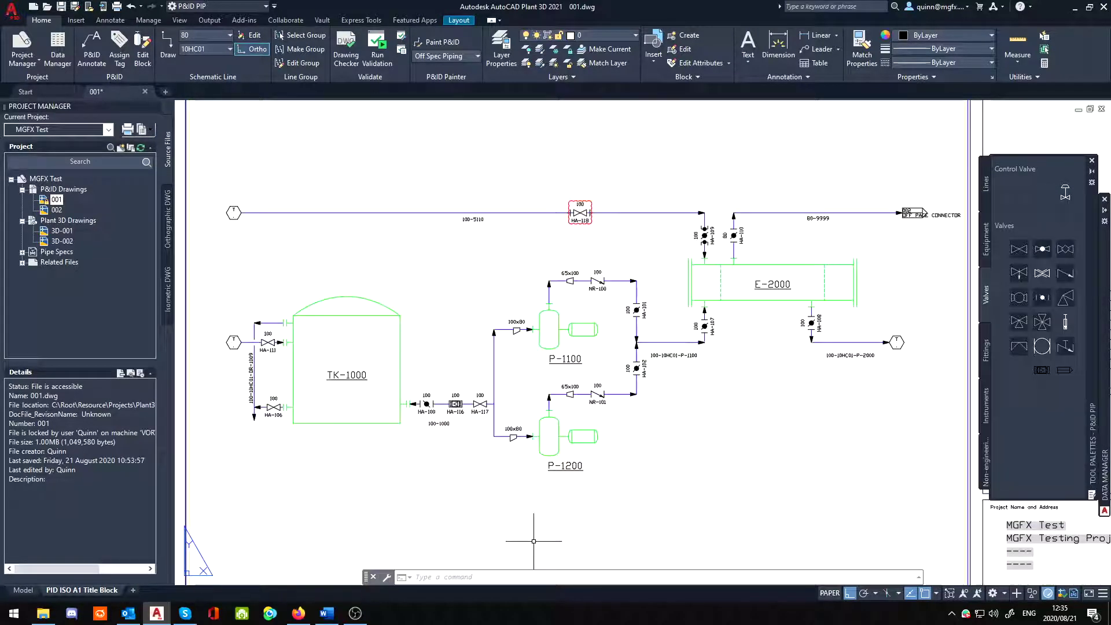
{"action": "left_click", "coordinate": [524, 524]}
{"action": "left_click", "coordinate": [510, 498]}
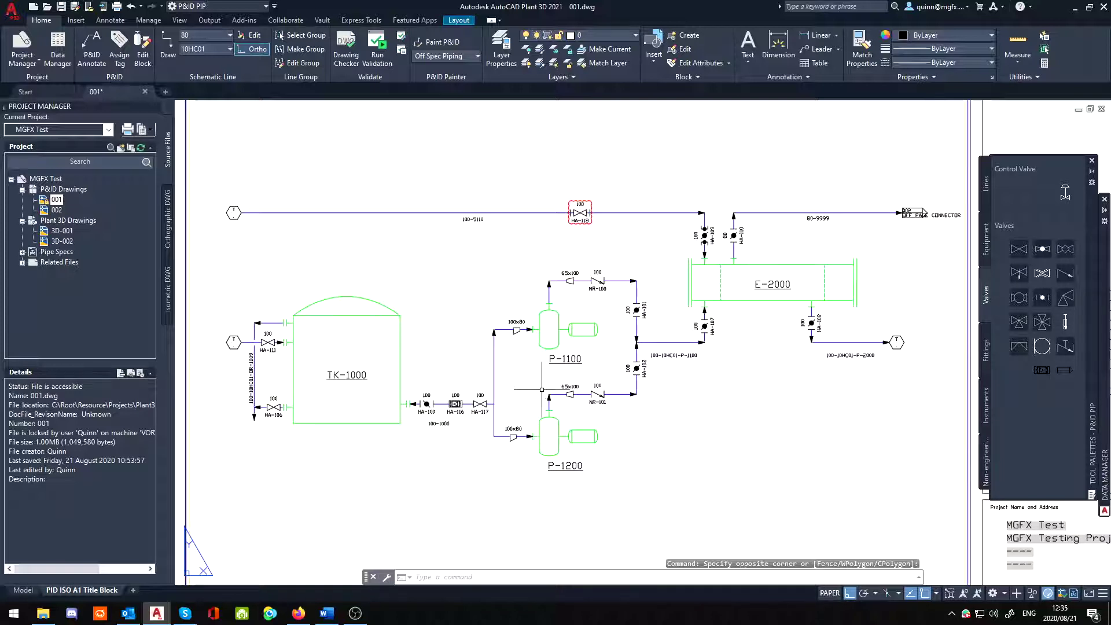
- Try to insert a gate valve on the pipe line between HA-118 and HA-109 while paper space is active
{"action": "middle_click_drag", "start_coordinate": [460, 290], "coordinate": [449, 299]}
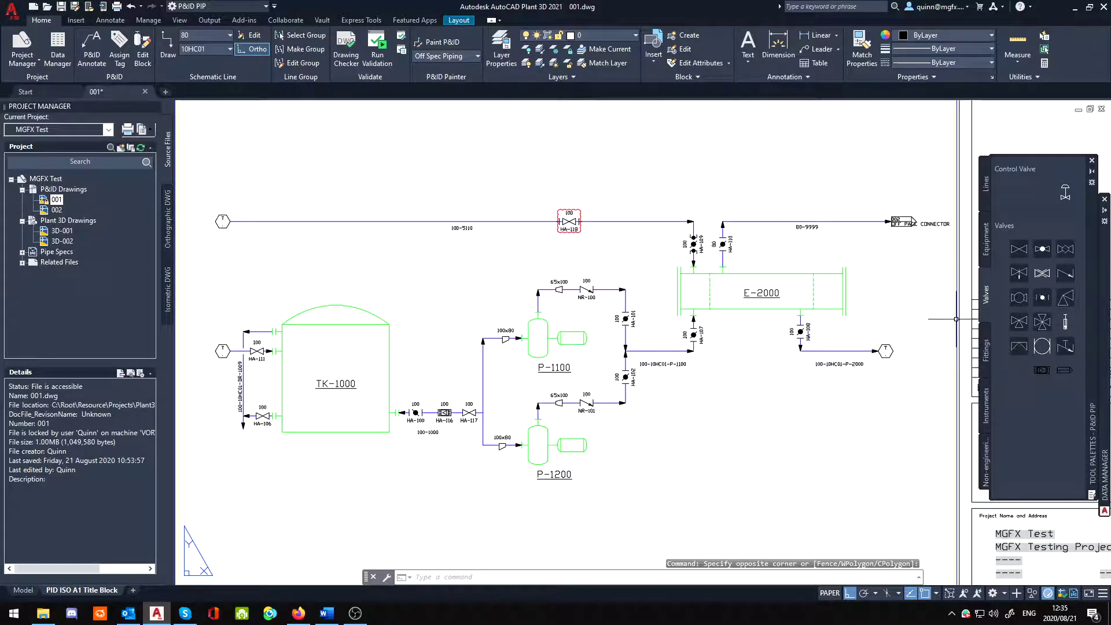
{"action": "left_click", "coordinate": [1020, 253]}
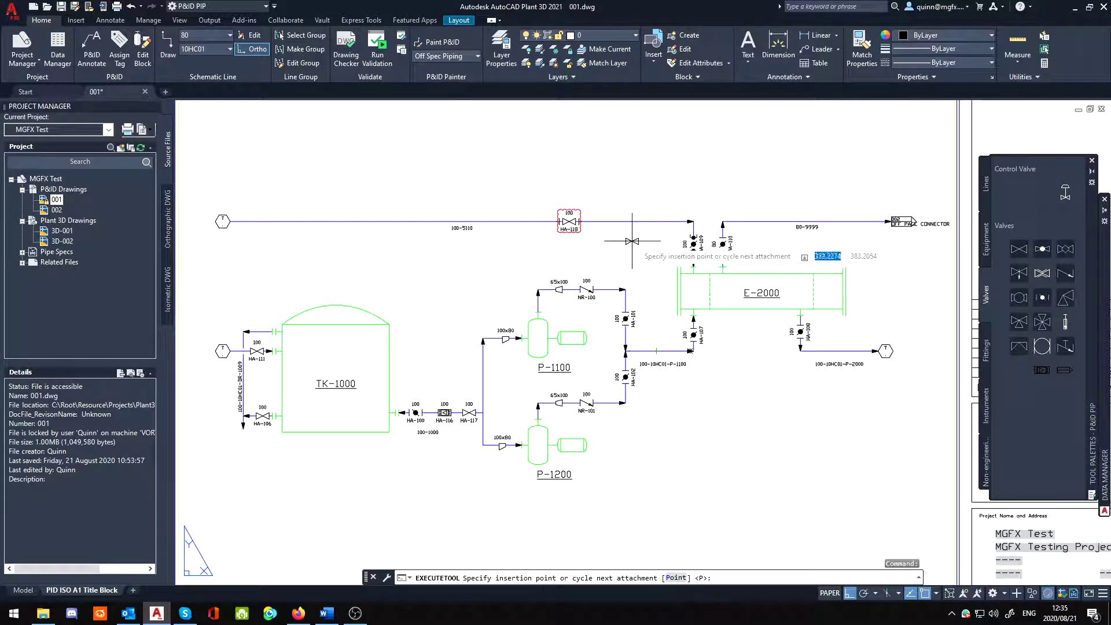
{"action": "middle_click_drag", "start_coordinate": [627, 236], "coordinate": [610, 267]}
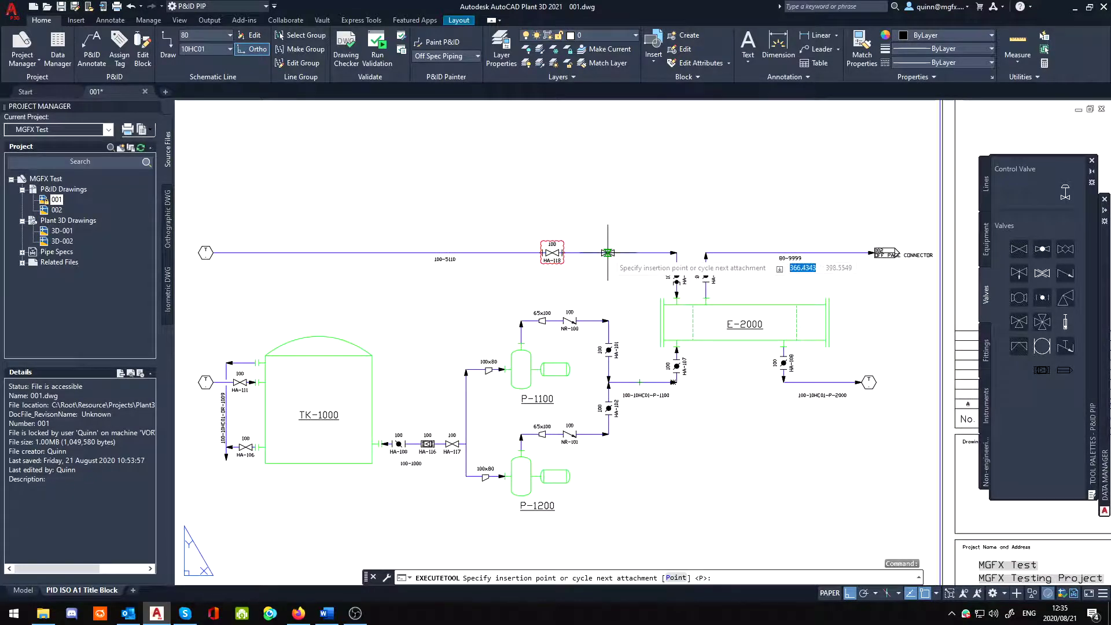
{"action": "left_click", "coordinate": [608, 252]}
{"action": "scroll", "coordinate": [608, 260], "scroll_direction": "up", "scroll_amount": 4}
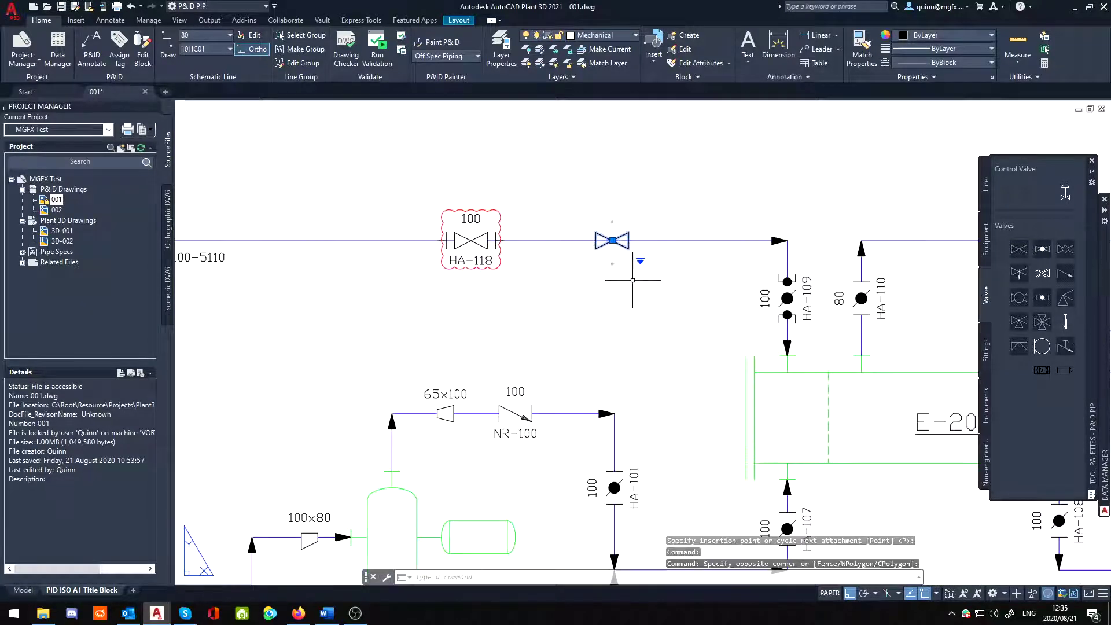
- Activate model space through the viewport and insert a gate valve on line 100-5110 between HA-118 and HA-109
{"action": "double_click", "coordinate": [620, 255]}
{"action": "left_click", "coordinate": [626, 249]}
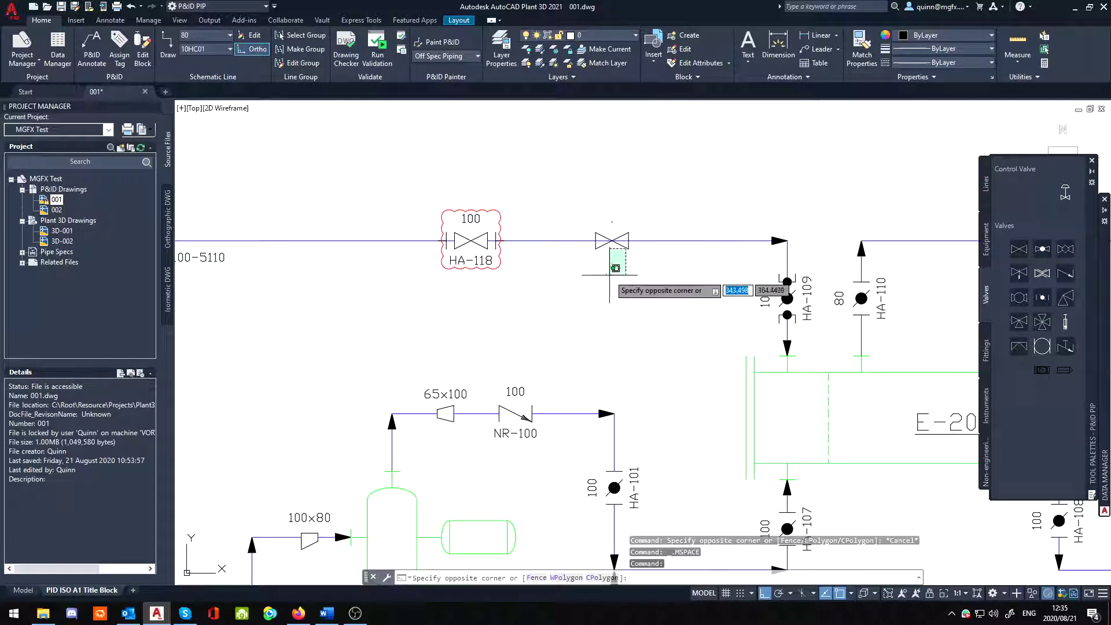
{"action": "left_click", "coordinate": [612, 272]}
{"action": "middle_click_drag", "start_coordinate": [731, 290], "coordinate": [611, 289]}
{"action": "left_click", "coordinate": [1019, 249]}
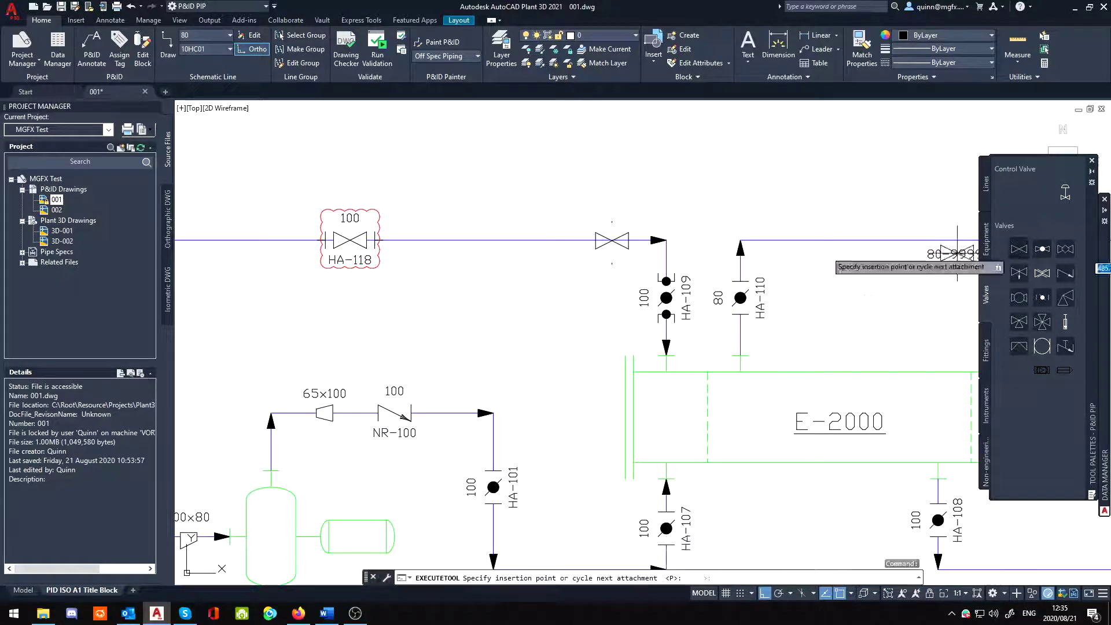
{"action": "left_click", "coordinate": [504, 239]}
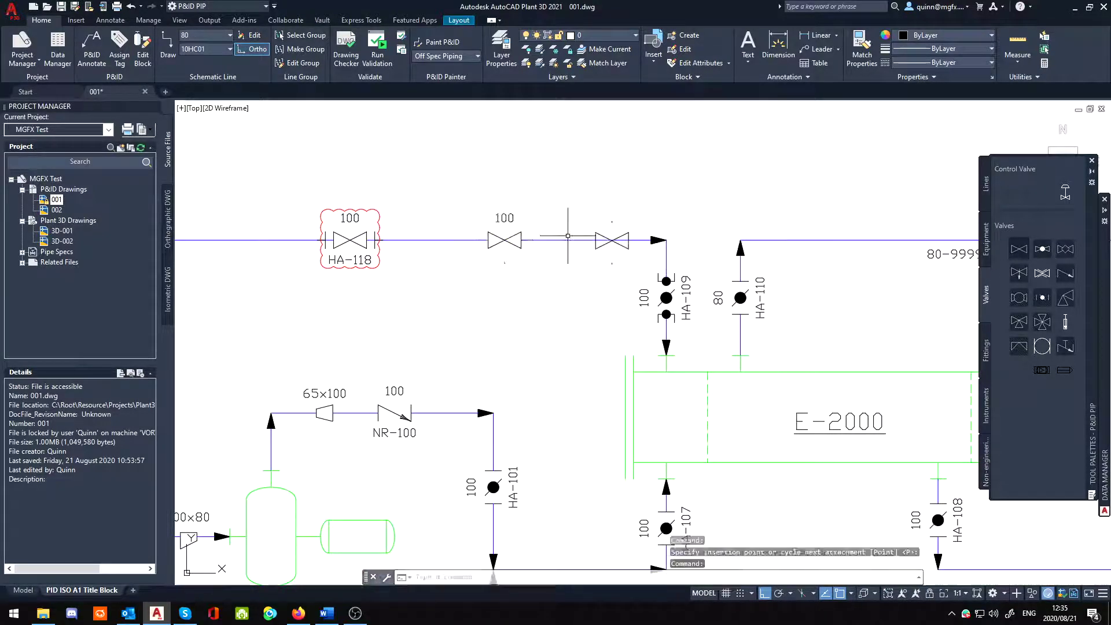
- Assign the tag HA-122 to the new gate valve beside HA-118
{"action": "left_click", "coordinate": [512, 243]}
{"action": "right_click", "coordinate": [512, 243]}
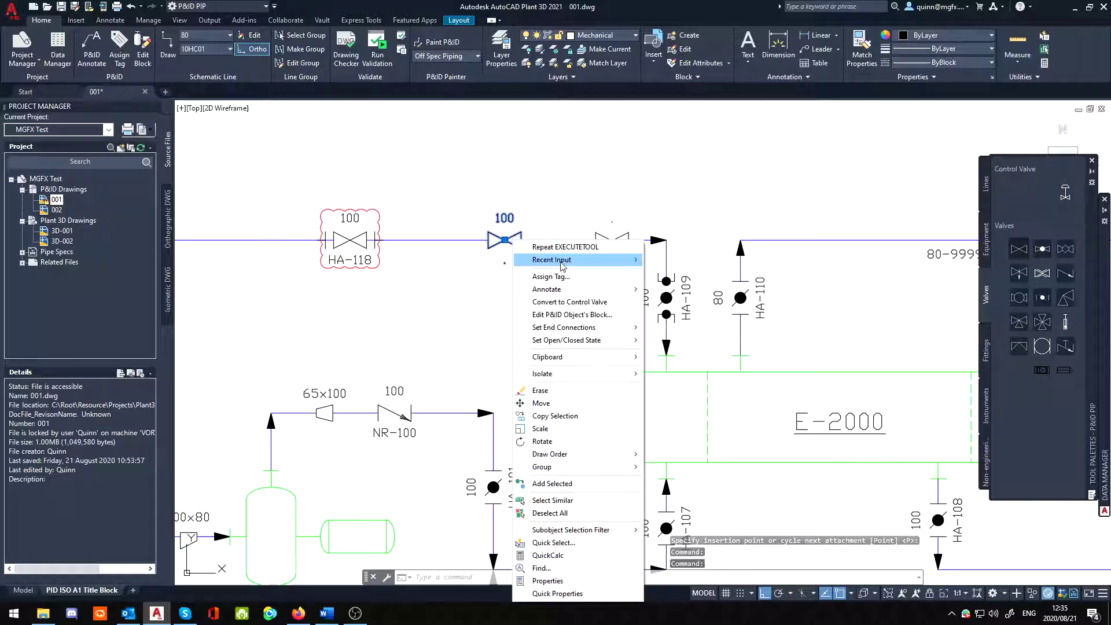
{"action": "left_click", "coordinate": [544, 258]}
{"action": "left_click", "coordinate": [246, 311]}
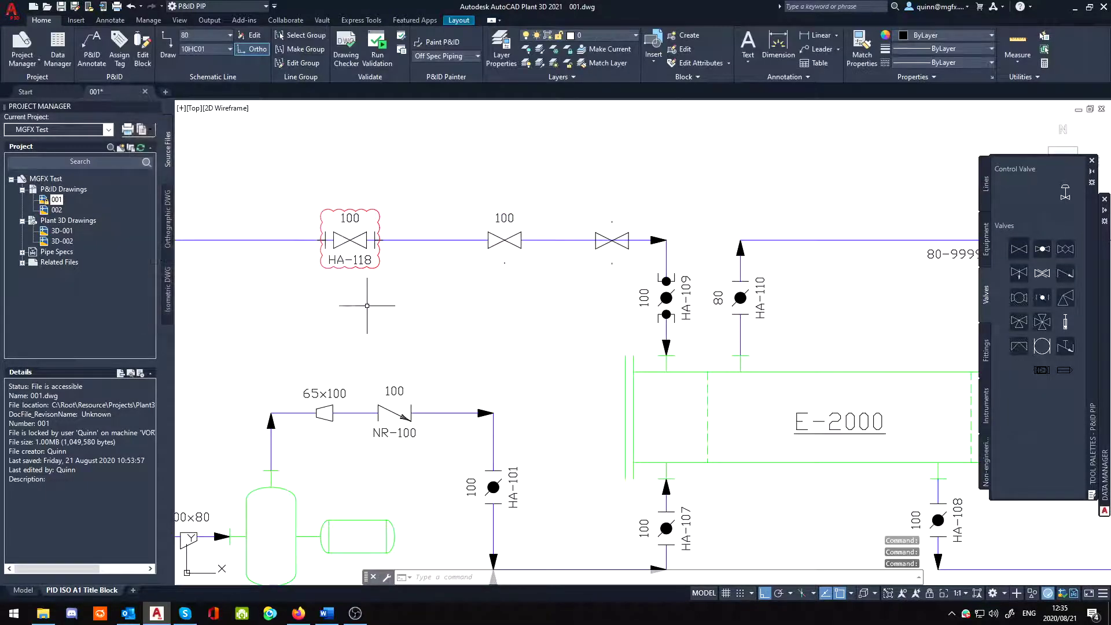
- Reassign the tag 100-5110 to the pipe line carrying the new gate valve
{"action": "middle_click_drag", "start_coordinate": [423, 253], "coordinate": [524, 258]}
{"action": "left_click", "coordinate": [521, 246]}
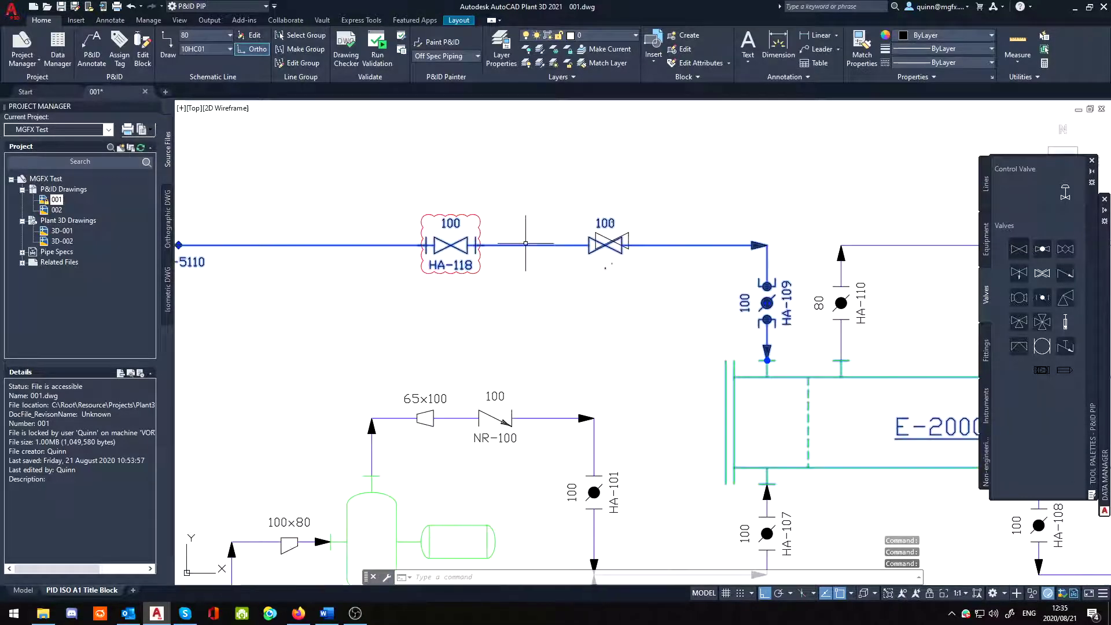
{"action": "right_click", "coordinate": [519, 245]}
{"action": "left_click", "coordinate": [569, 257]}
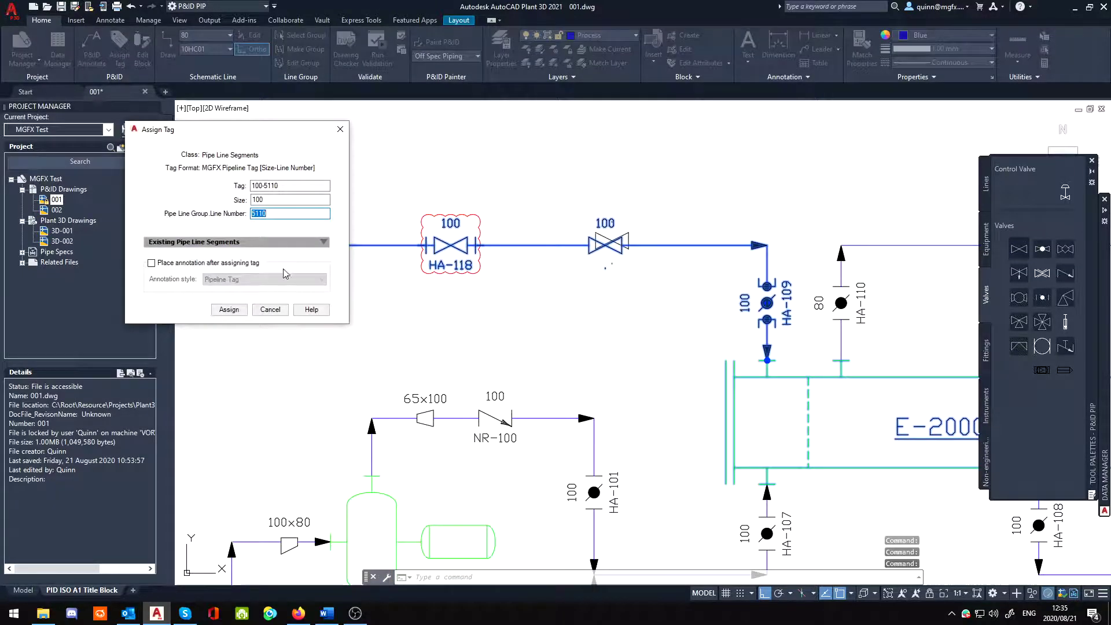
{"action": "left_click", "coordinate": [229, 309]}
- Return to paper space and delete the stray gate valve overlapping HA-122
{"action": "left_click", "coordinate": [630, 235]}
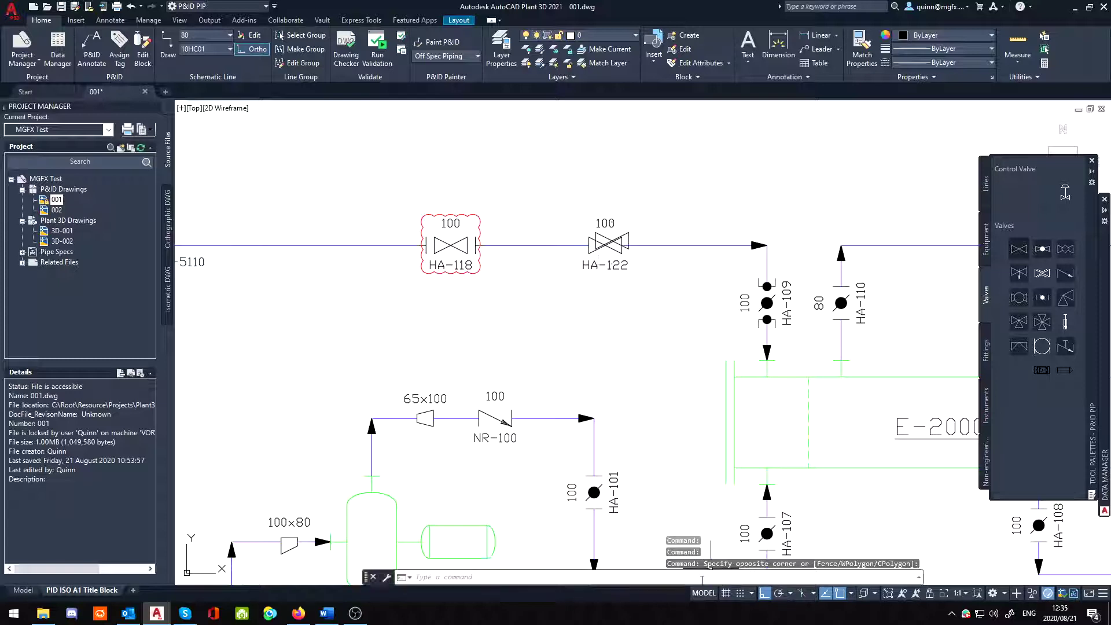
{"action": "double_click", "coordinate": [694, 526]}
{"action": "left_click", "coordinate": [627, 236]}
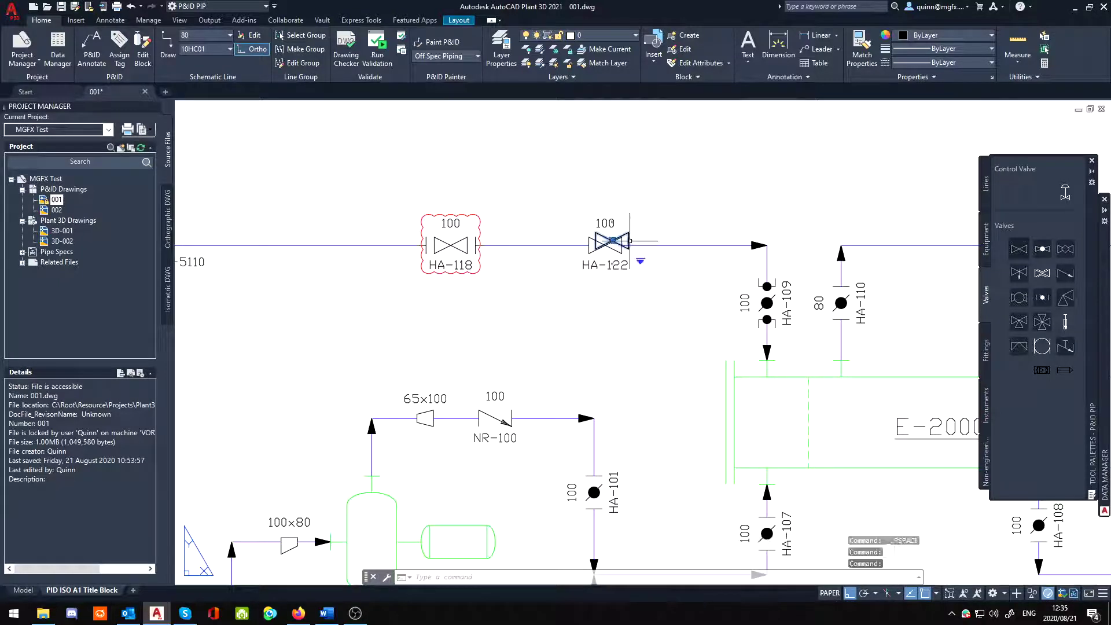
{"action": "key", "text": "Delete"}
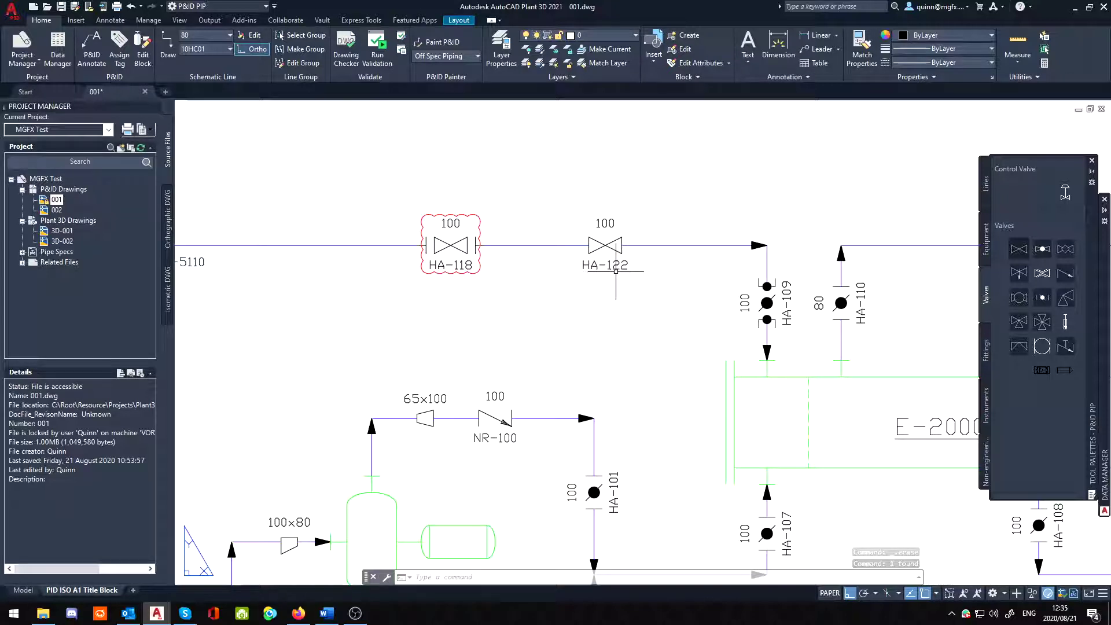
- Inspect the On Line Number and Line Tag columns of the Hand Valves in the Data Manager
{"action": "left_click", "coordinate": [58, 55]}
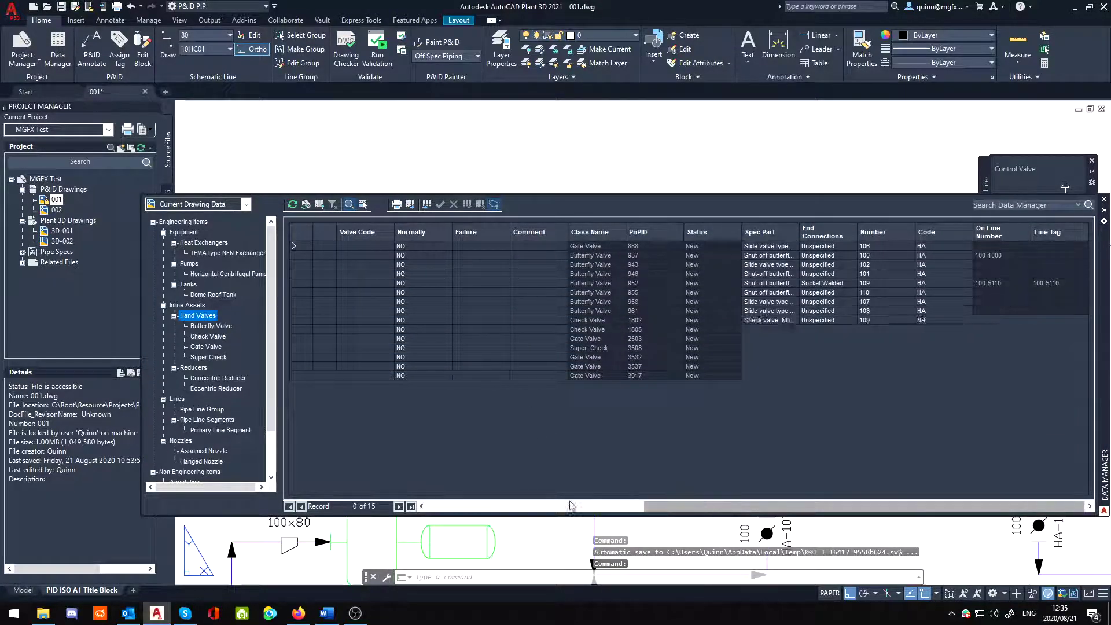
{"action": "mouse_move", "coordinate": [734, 507]}
{"action": "left_mouse_down"}
{"action": "mouse_move", "coordinate": [446, 506]}
{"action": "mouse_move", "coordinate": [713, 508]}
{"action": "left_mouse_up"}
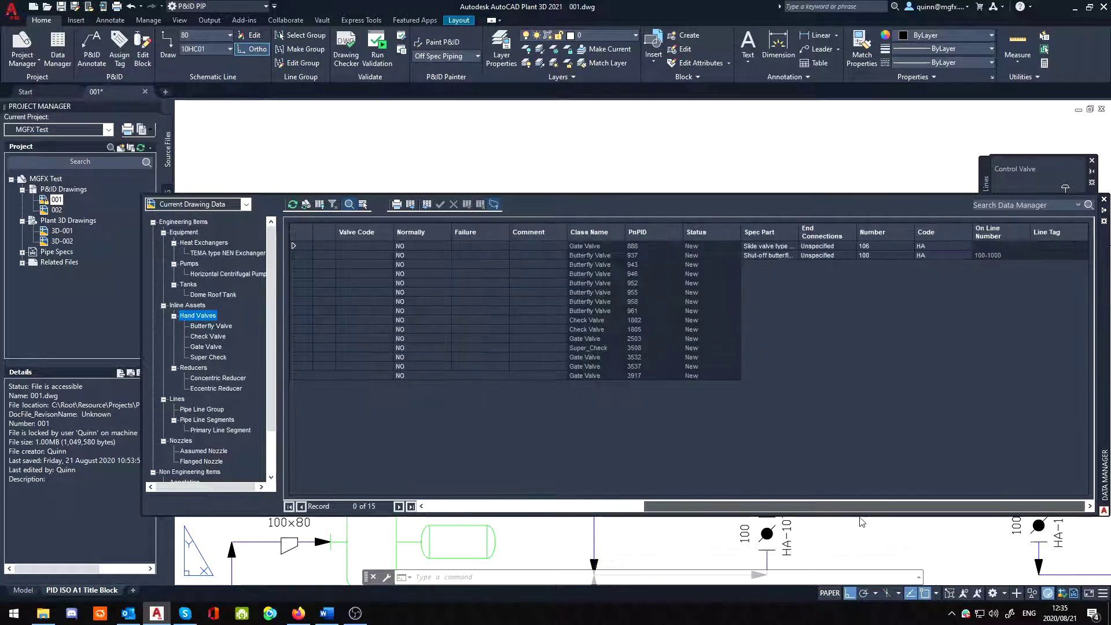